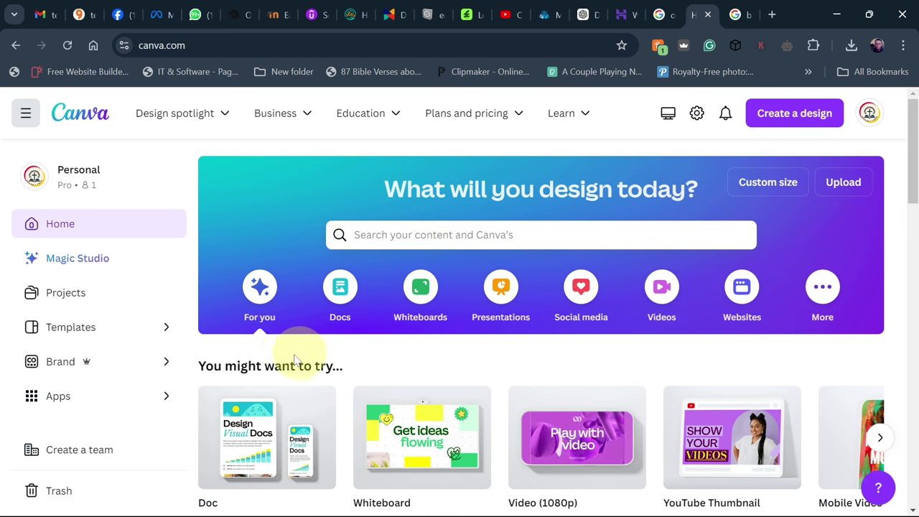
Create a new blank 1920 × 1080 px custom-size design and show the uploaded images.
click(792, 117)
scroll(718, 323, down, 2)
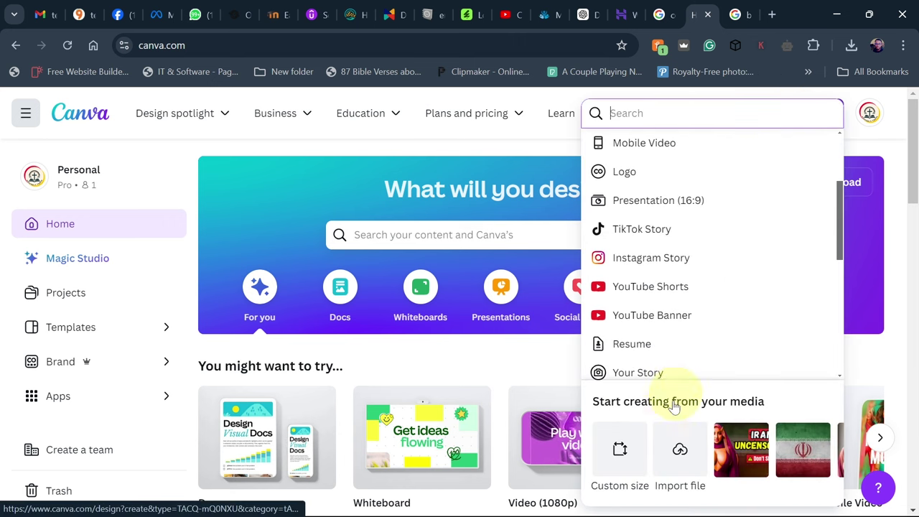
click(620, 448)
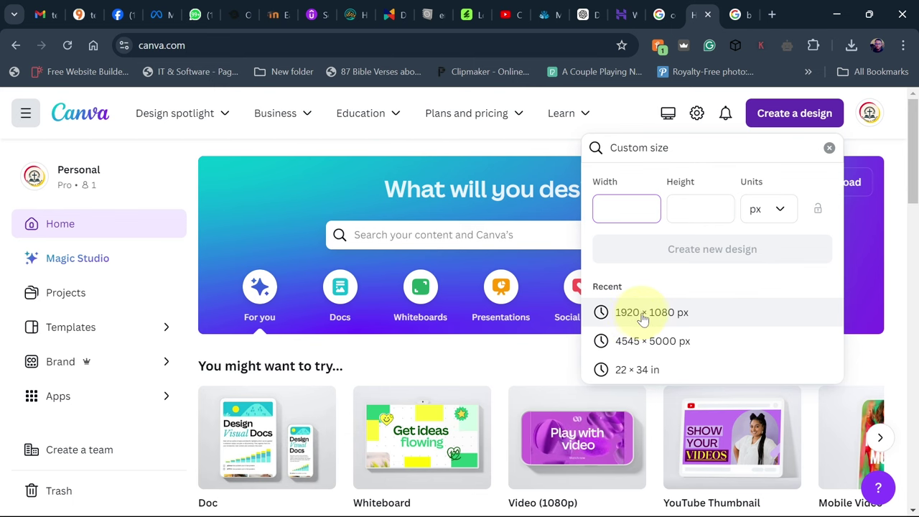
click(643, 316)
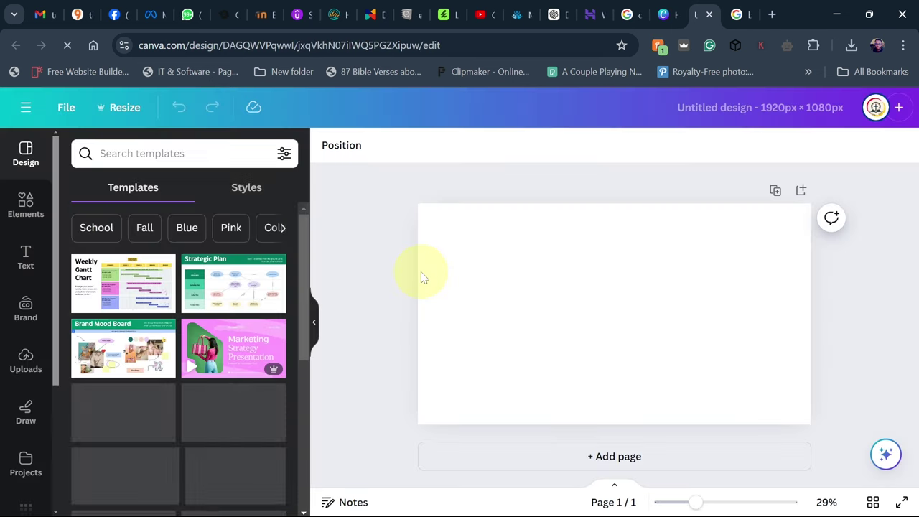
click(27, 363)
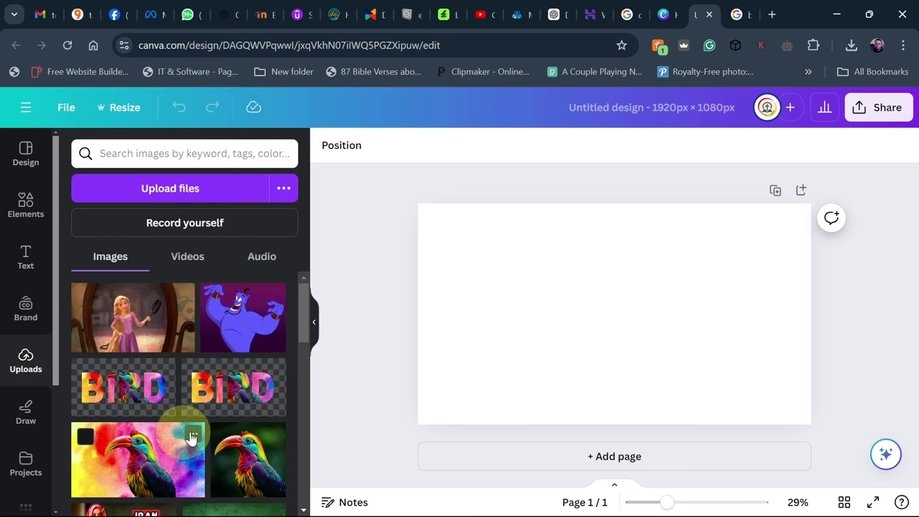
click(743, 15)
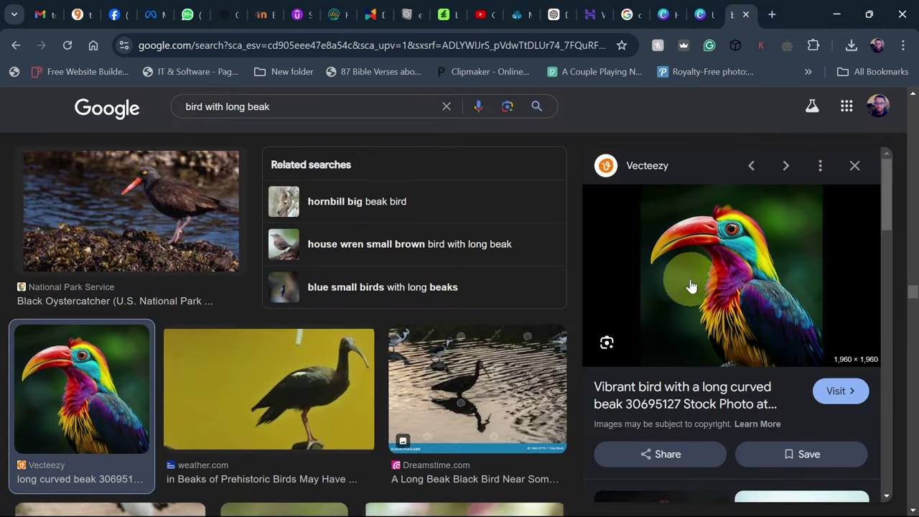
click(703, 16)
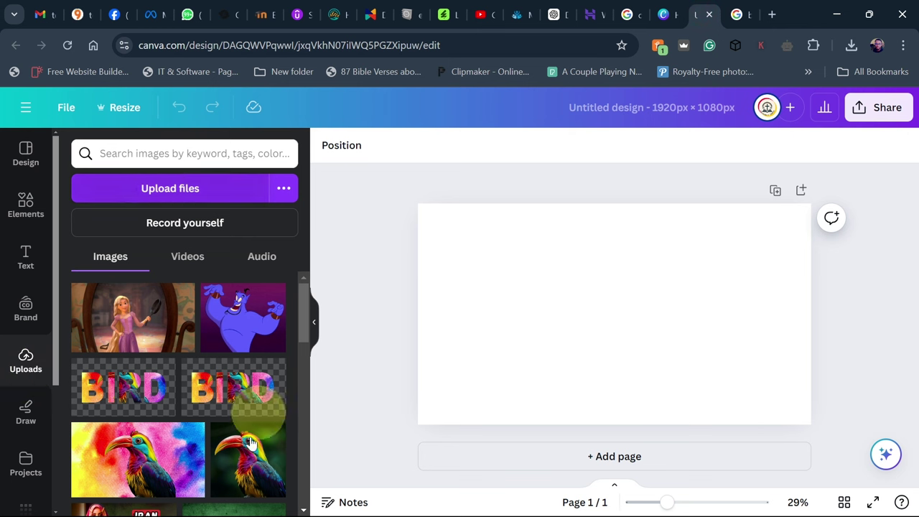
Add the colourful long-beaked bird photo to the page and remove its background with BG Remover.
click(245, 474)
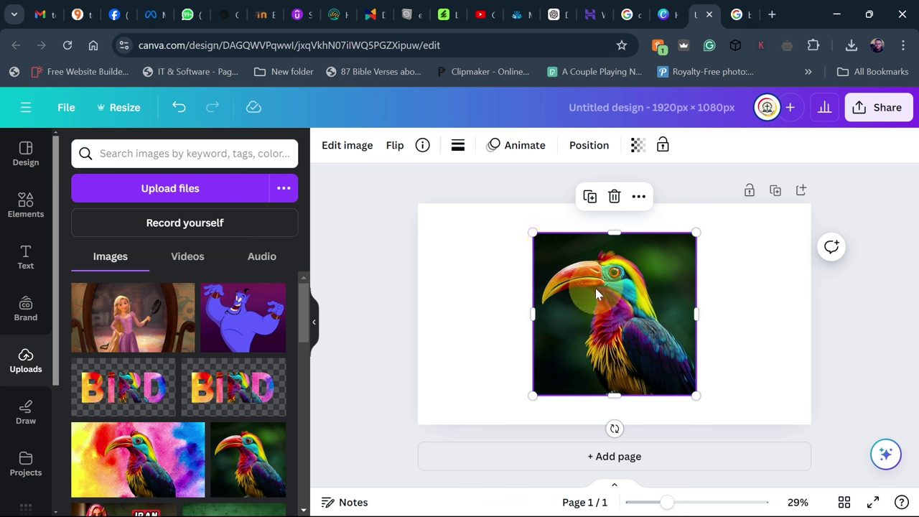
click(351, 147)
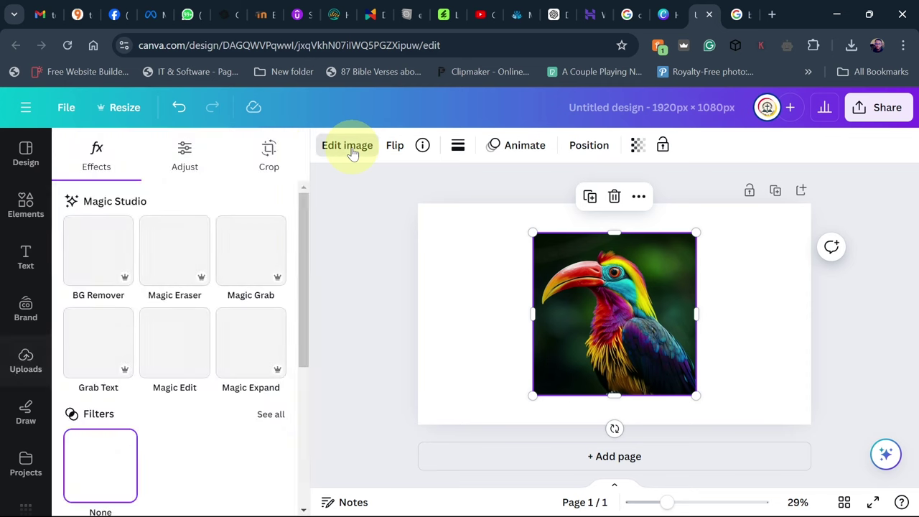
click(112, 257)
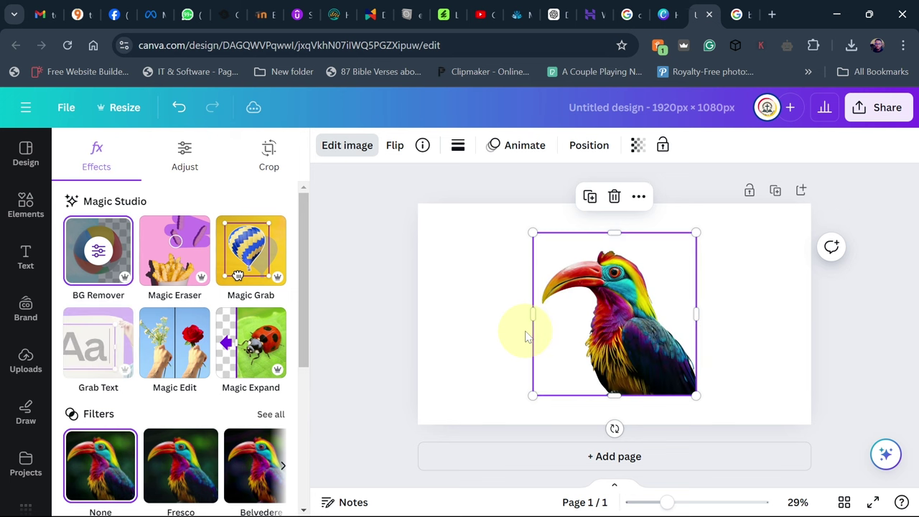
Enlarge the cut-out bird to roughly 1011 × 1011 so it fills most of the page height.
drag(512, 215, 507, 210)
drag(695, 395, 730, 424)
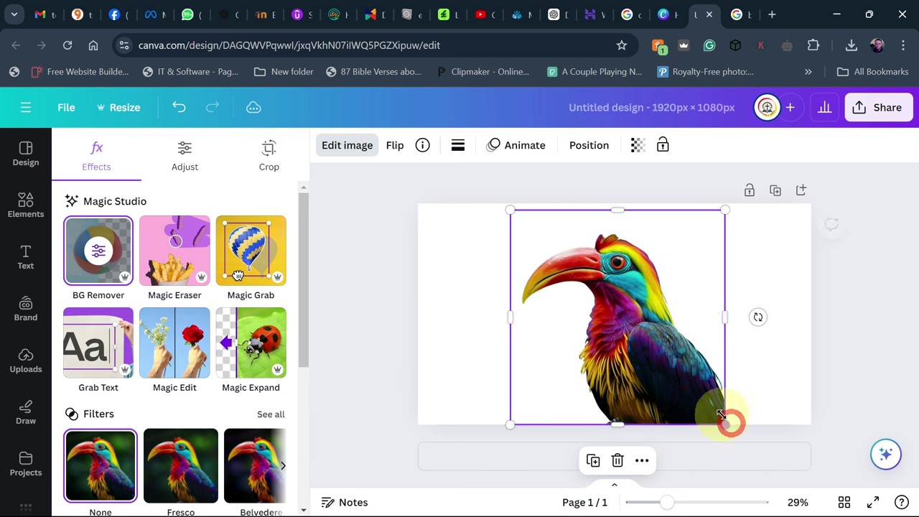
click(845, 294)
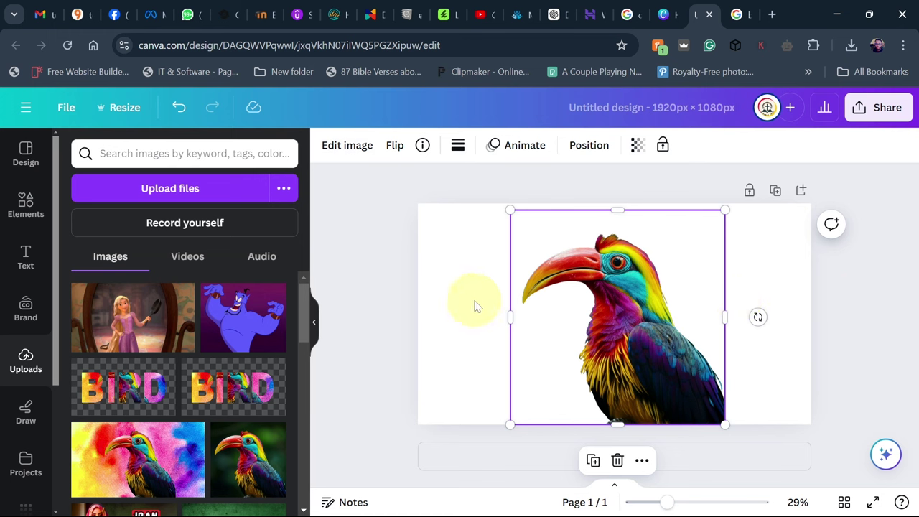
Add a watercolour photo from the 'colorful background' Photos results and set it as the page background.
click(26, 208)
click(147, 152)
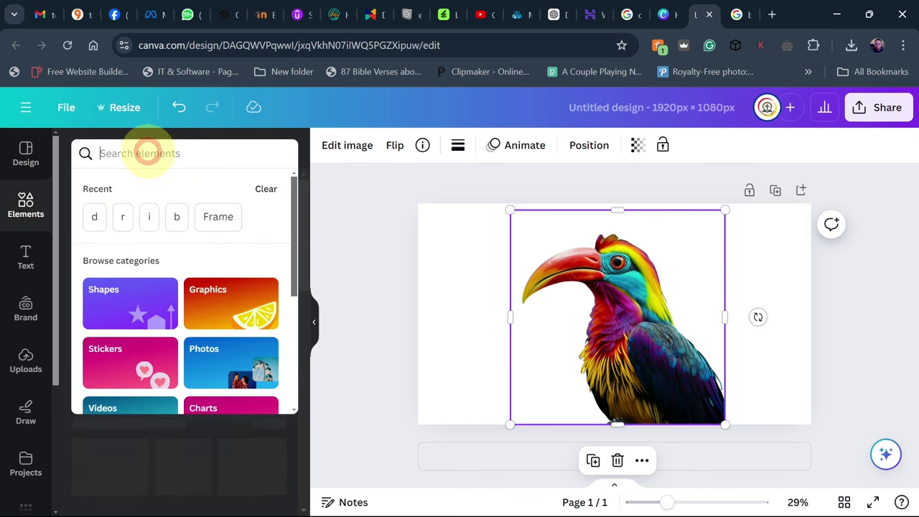
text(colo)
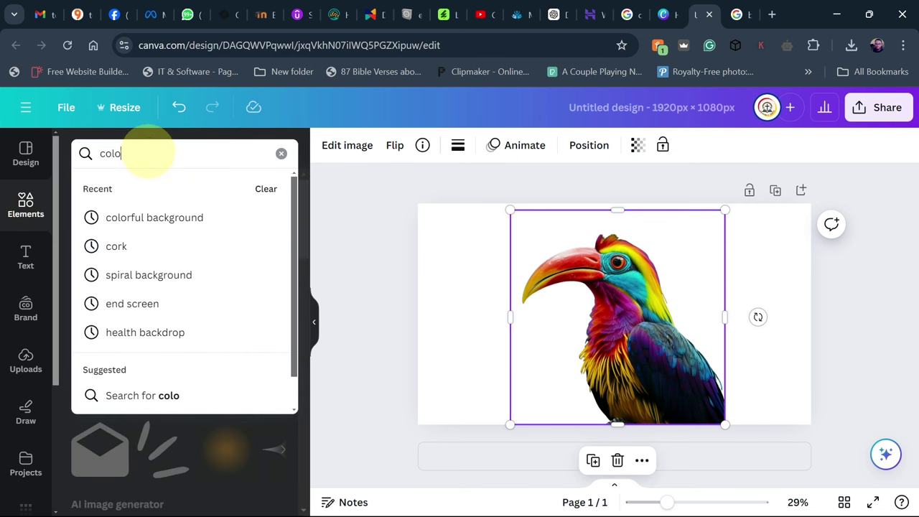
click(155, 216)
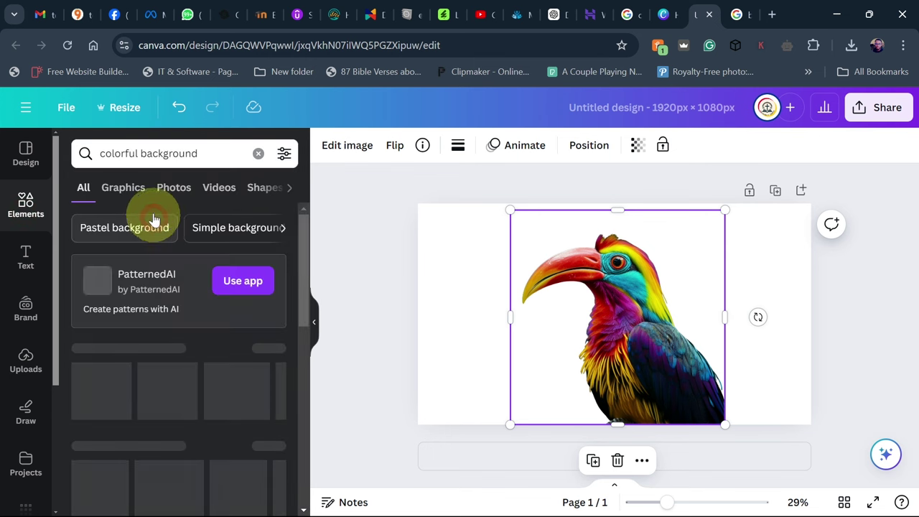
click(172, 191)
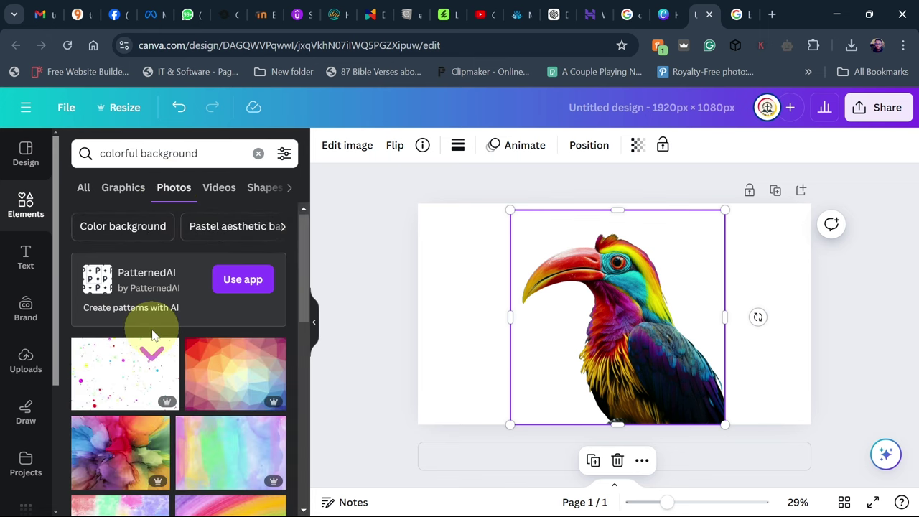
scroll(154, 344, down, 6)
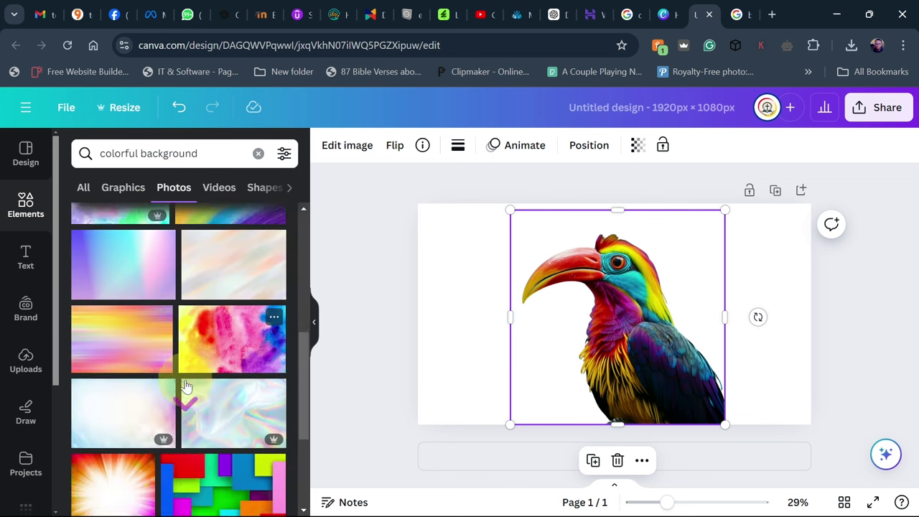
scroll(186, 386, down, 1)
click(219, 338)
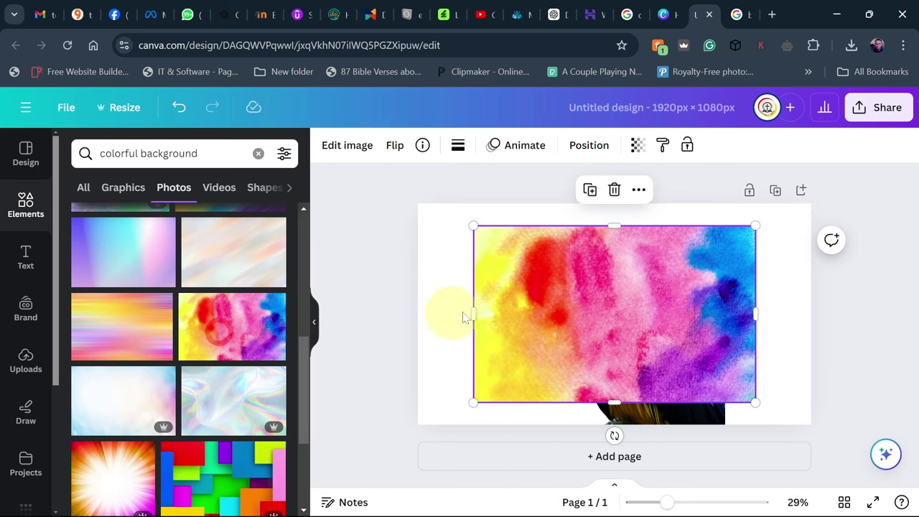
right_click(558, 292)
mouse_move(615, 315)
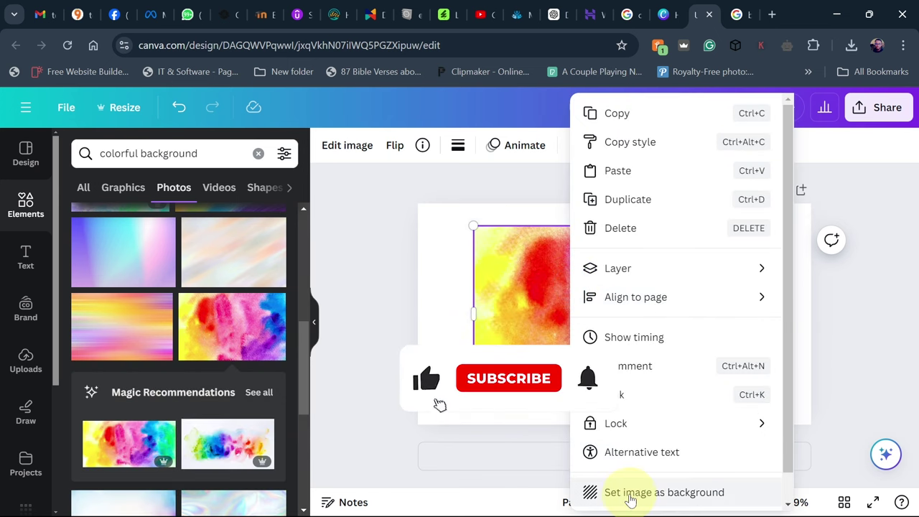
click(625, 493)
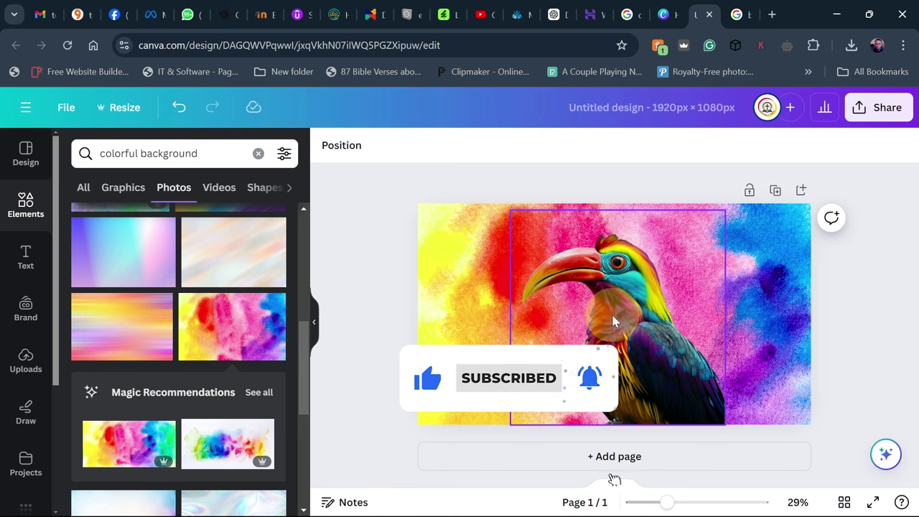
Download the bird-on-watercolour design as a 1920 × 1080 PNG.
click(887, 109)
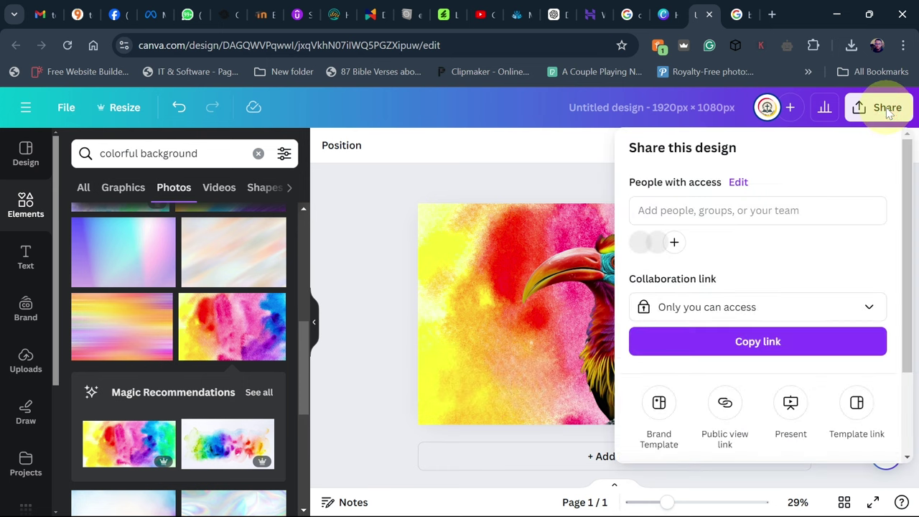
scroll(894, 259, down, 3)
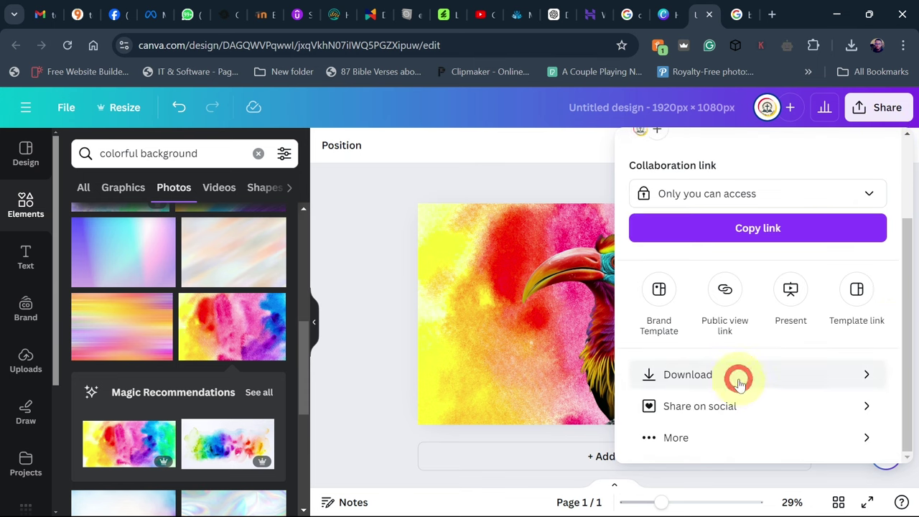
click(739, 383)
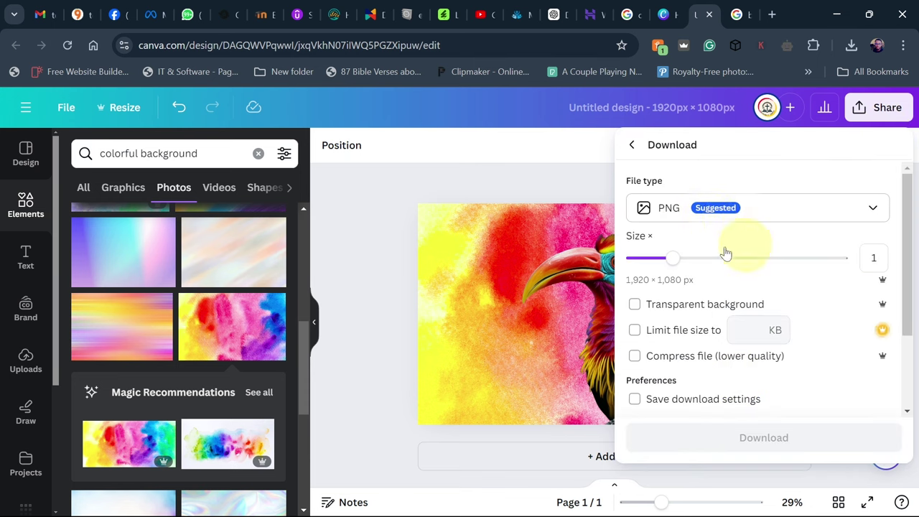
click(753, 429)
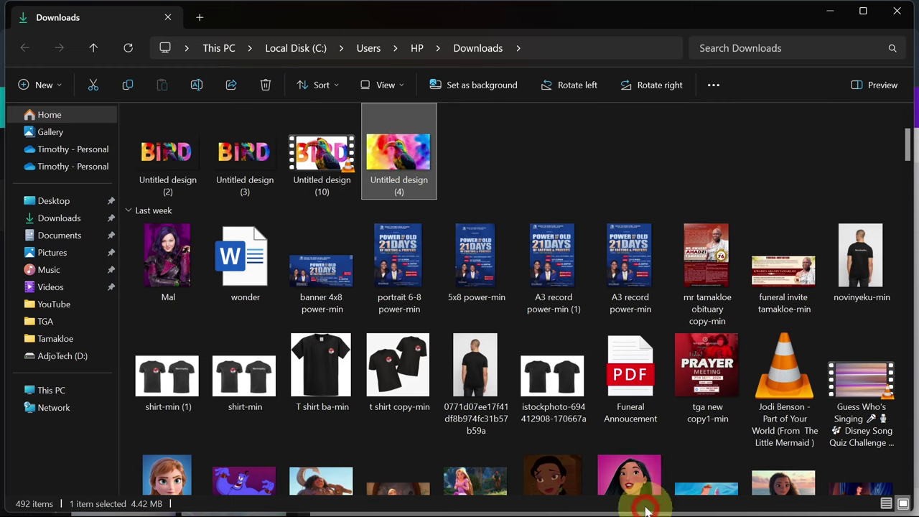
Upload the downloaded 'Untitled design (4)' PNG into Canva by dragging it from File Explorer.
drag(643, 502, 178, 327)
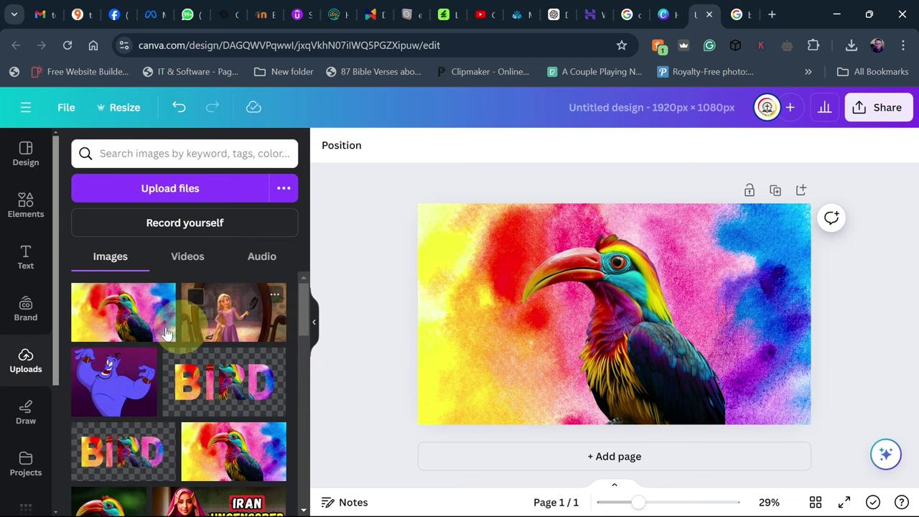
Add a second page and set the uploaded bird-on-watercolour PNG as its full-page background.
click(615, 458)
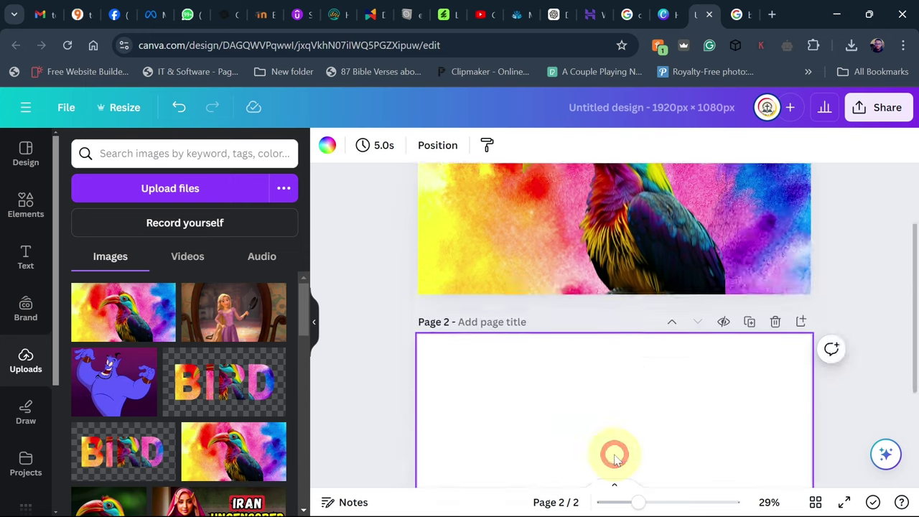
click(109, 312)
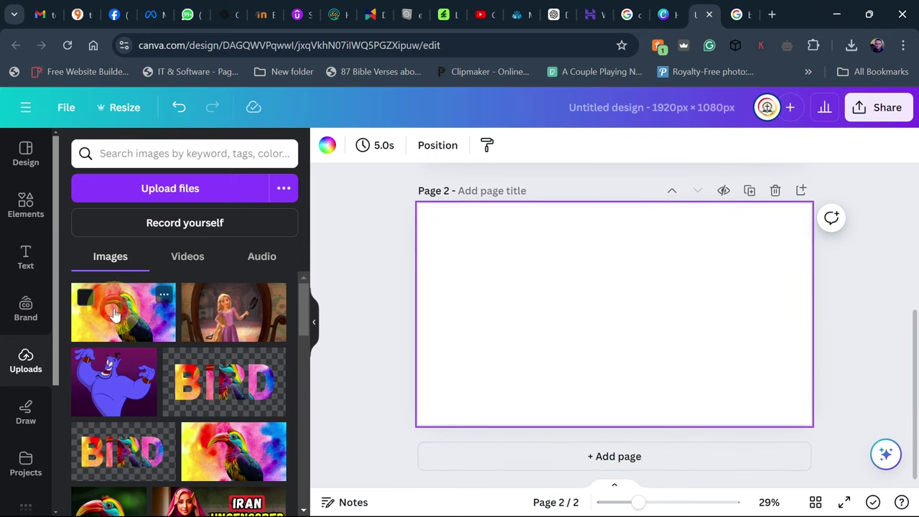
right_click(567, 287)
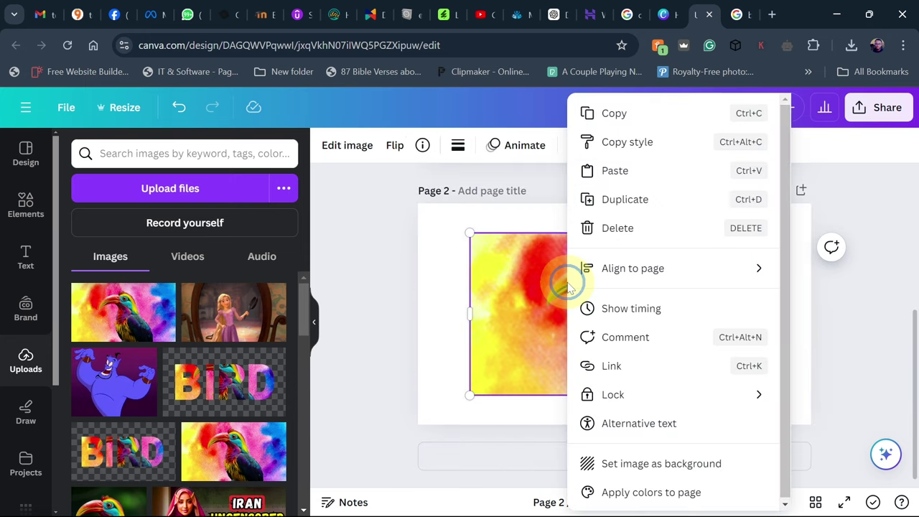
click(623, 466)
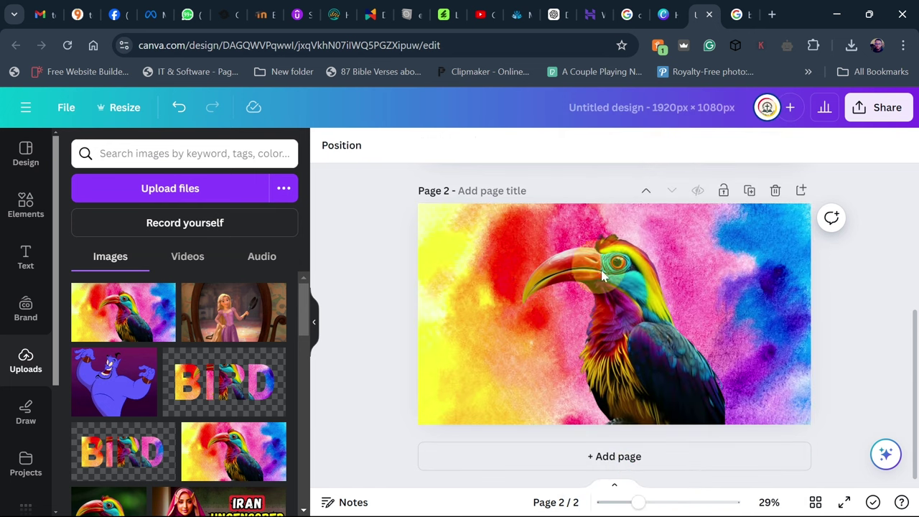
click(21, 214)
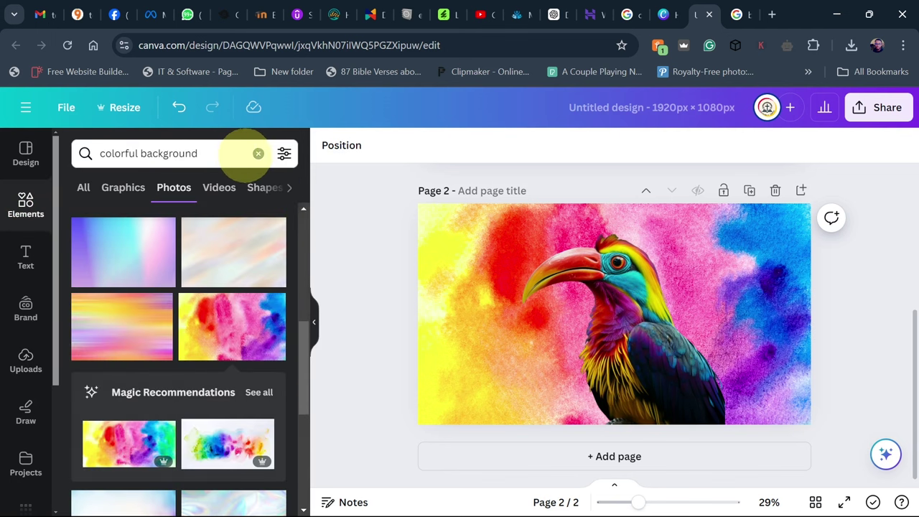
Search Frames for the letter B and place the B frame at the page's left.
click(257, 154)
text(frame)
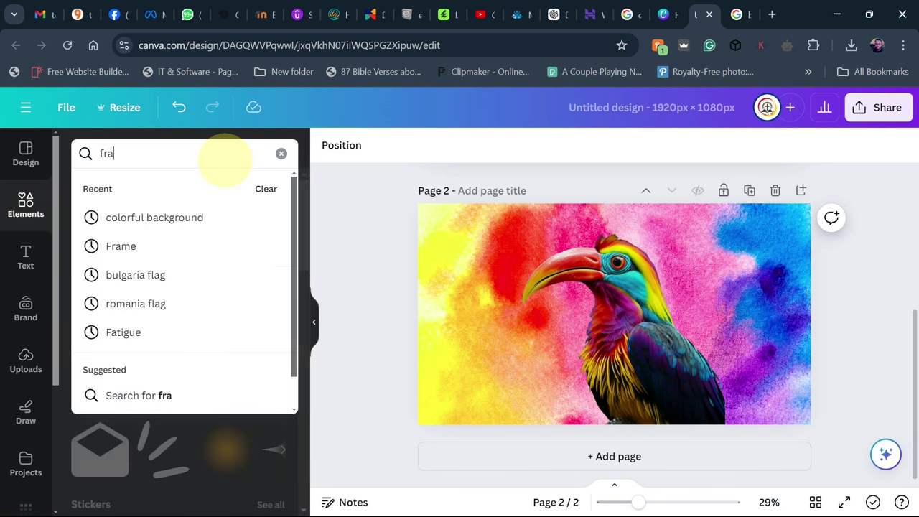
click(122, 216)
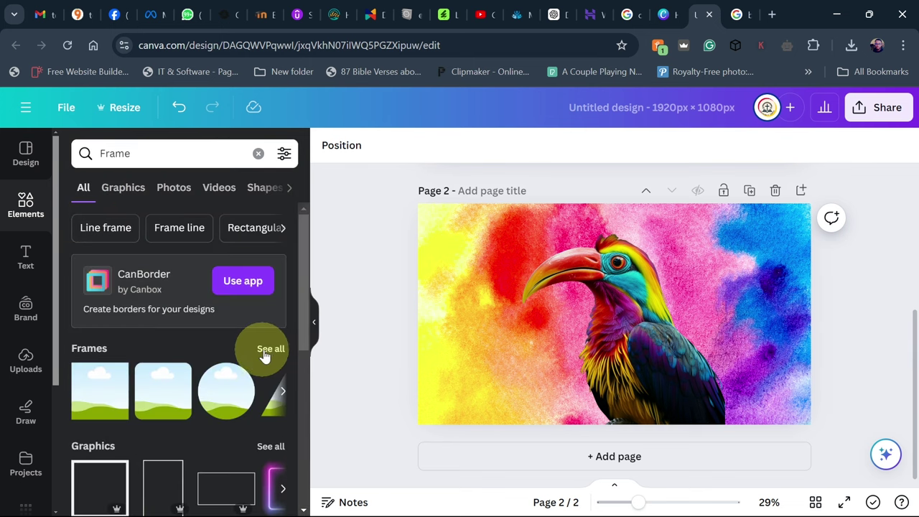
click(269, 350)
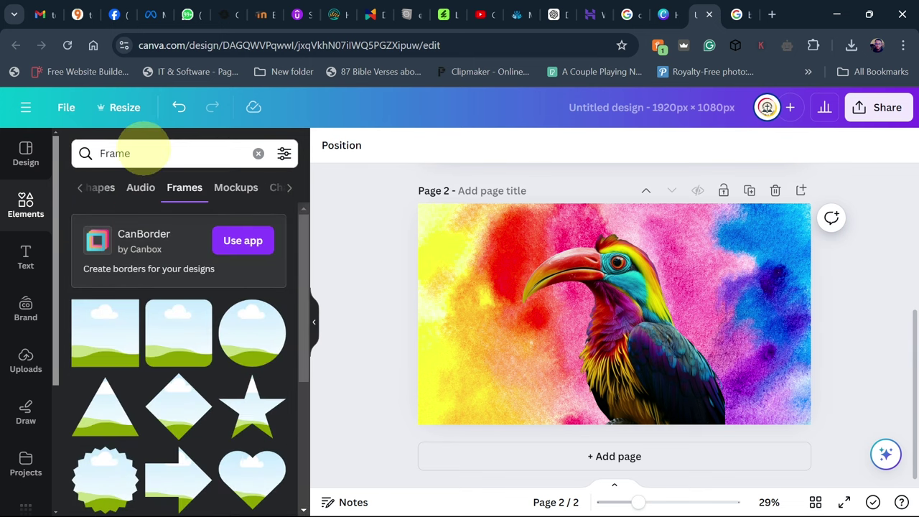
click(102, 150)
text(b)
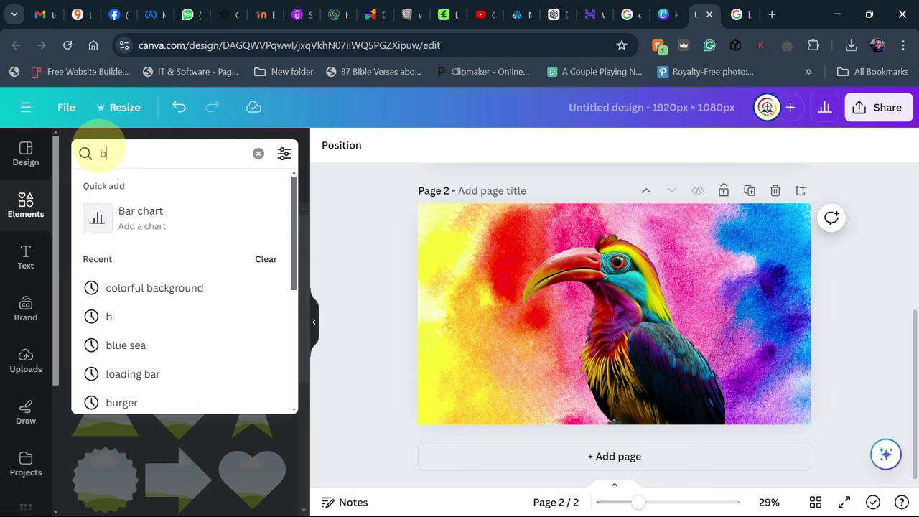
key(Return)
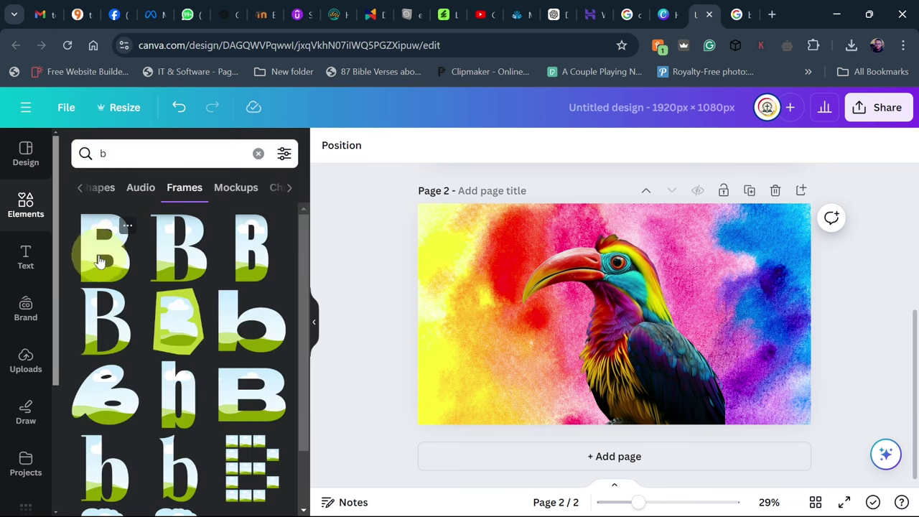
drag(585, 310, 476, 310)
Add the I and R letter frames in a row beside the B.
click(94, 152)
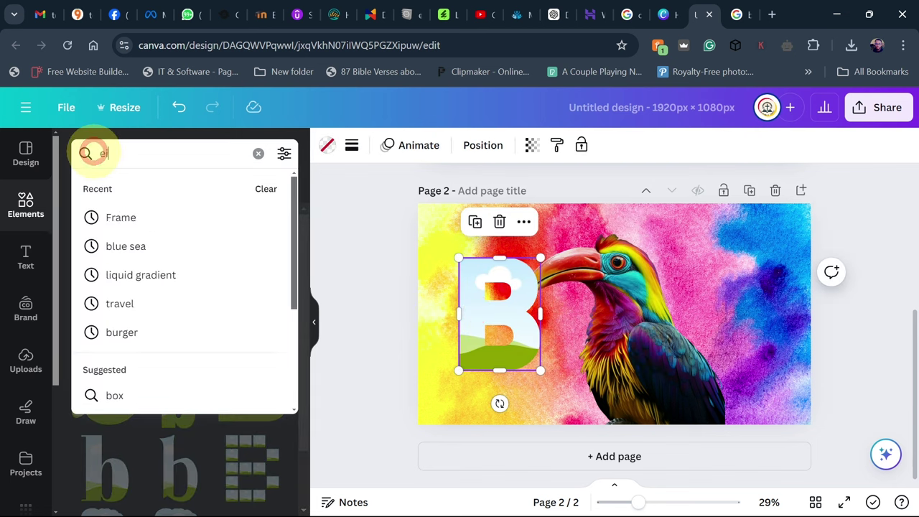
text(ei)
key(Return)
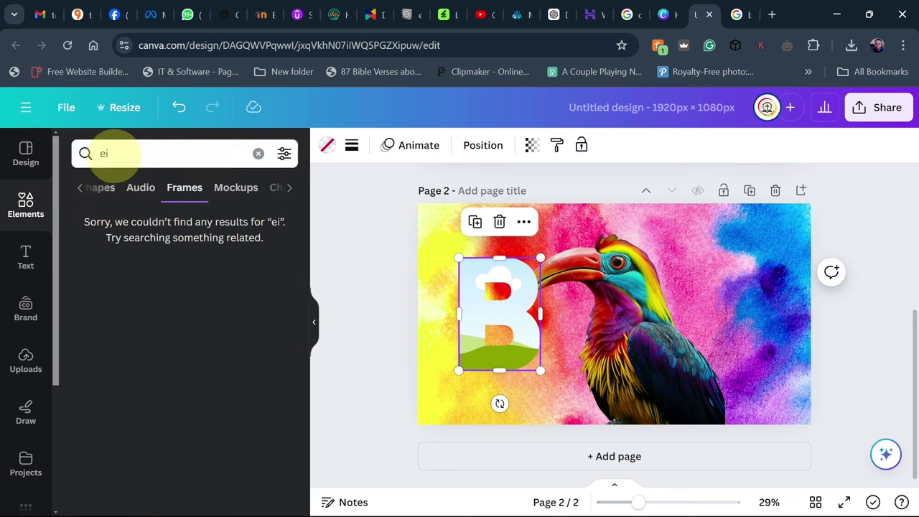
click(85, 153)
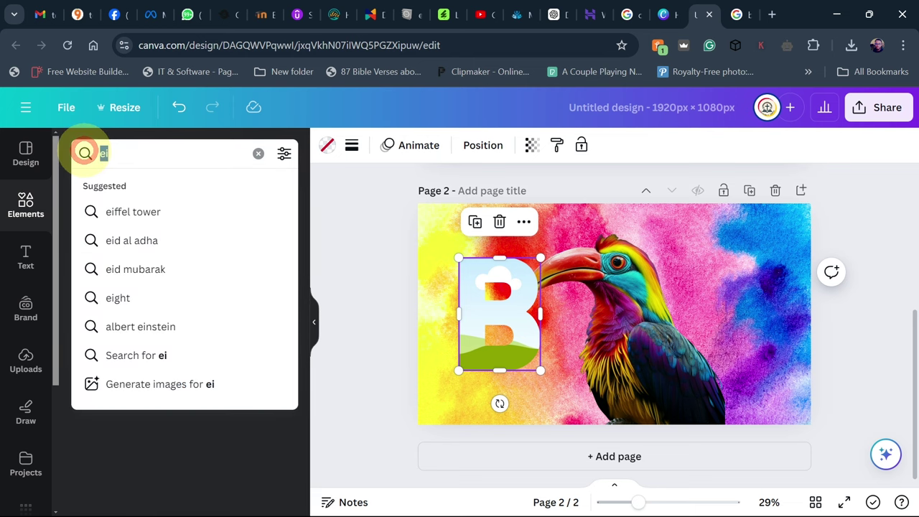
text(i)
key(Return)
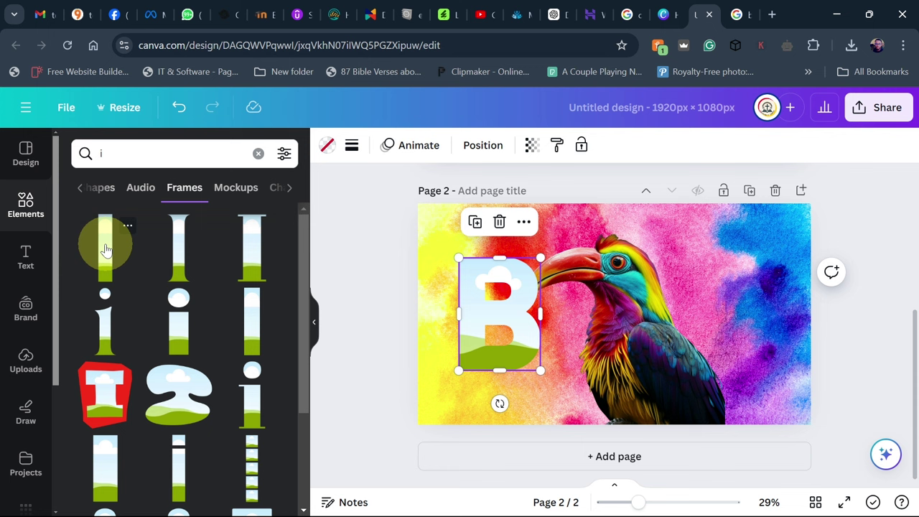
drag(615, 300, 564, 302)
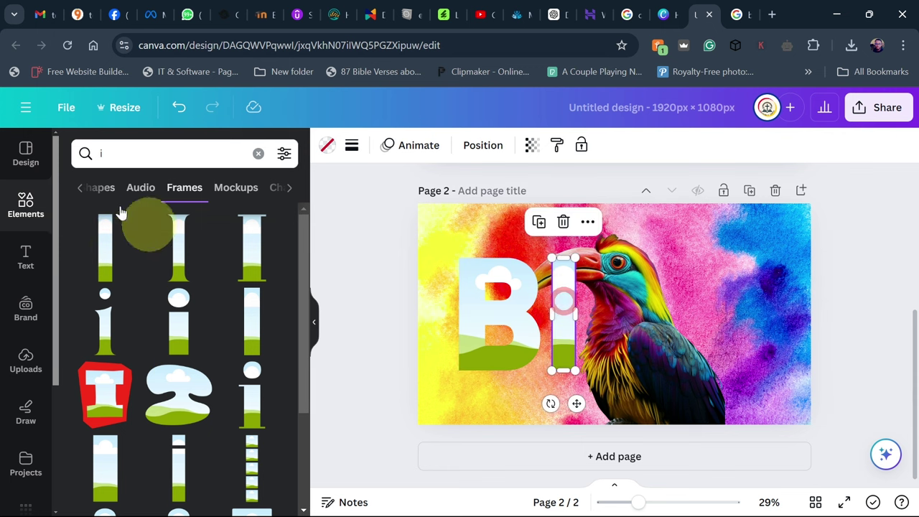
click(86, 153)
text(r)
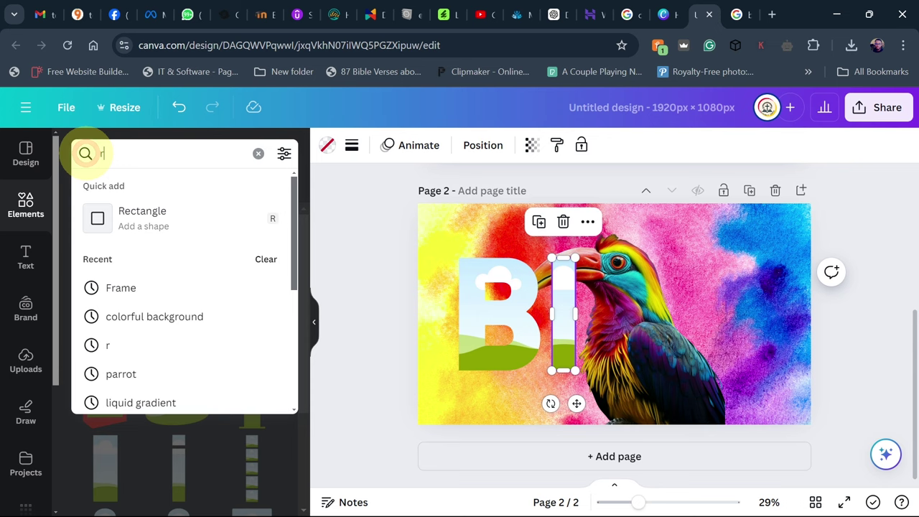
key(Return)
click(106, 257)
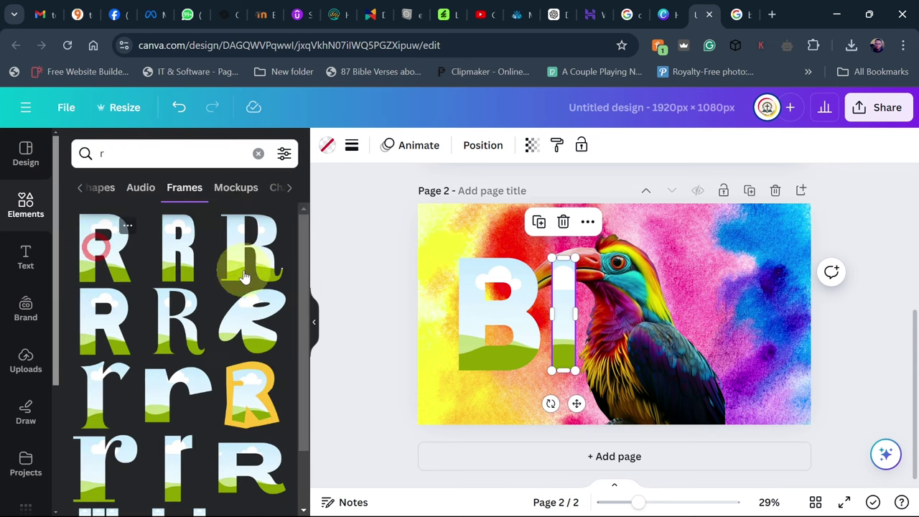
drag(621, 304, 638, 305)
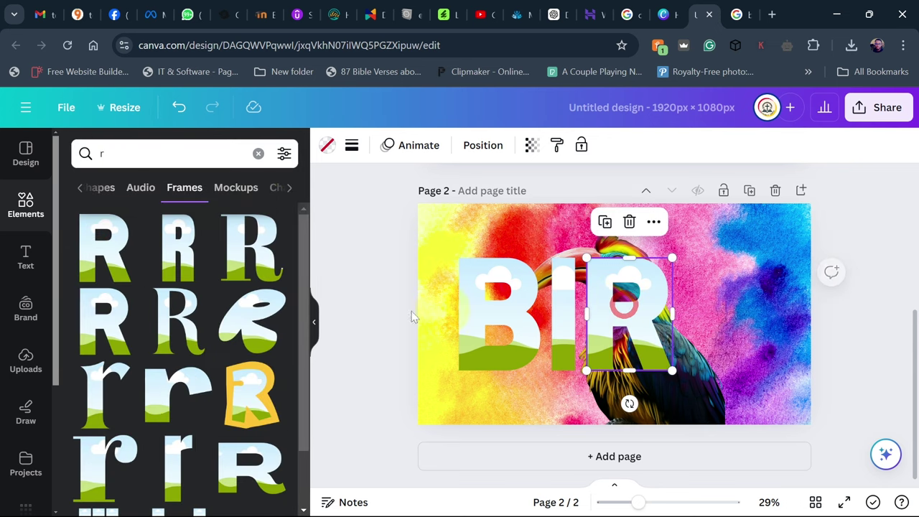
Add the D letter frame after the R to complete the word BIRD.
click(91, 152)
key(BackSpace)
text(d)
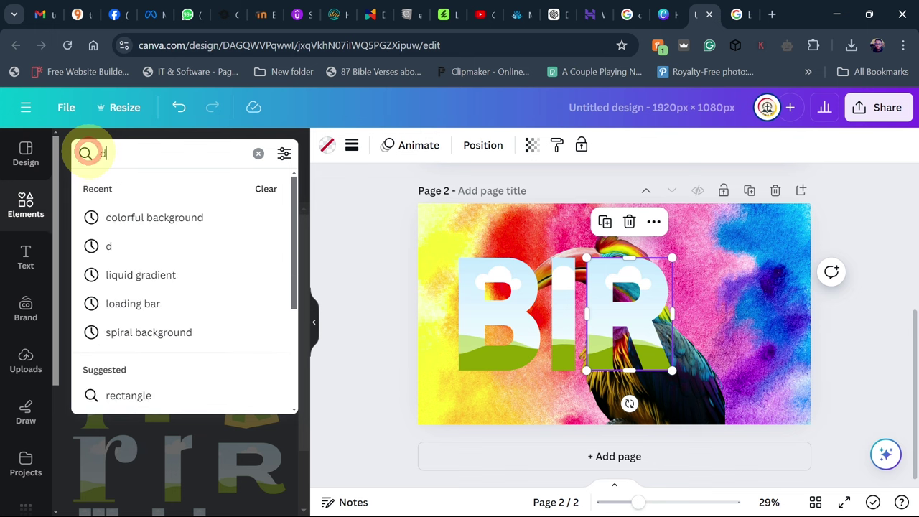
key(Return)
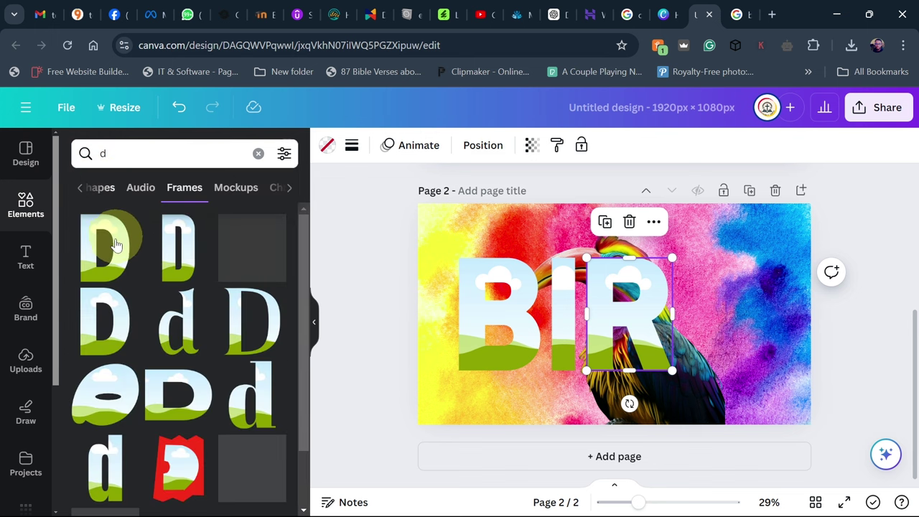
click(91, 241)
drag(588, 300, 692, 294)
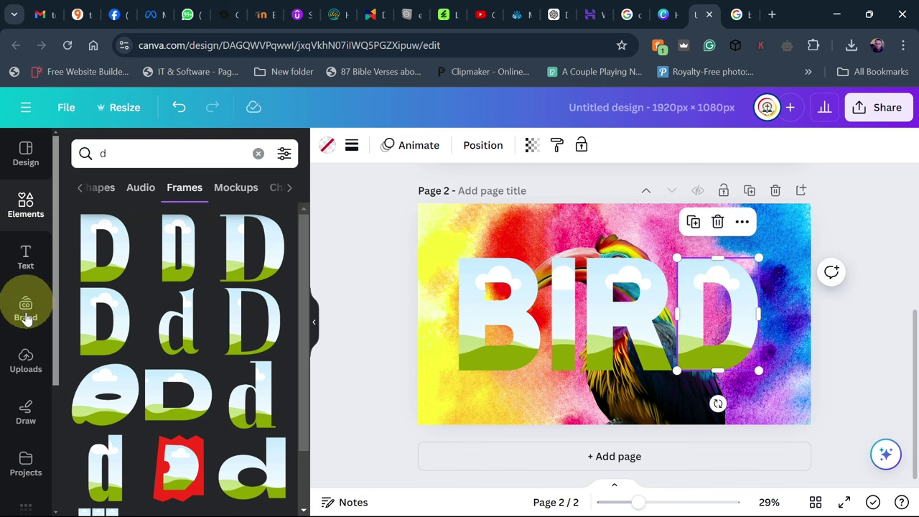
click(24, 359)
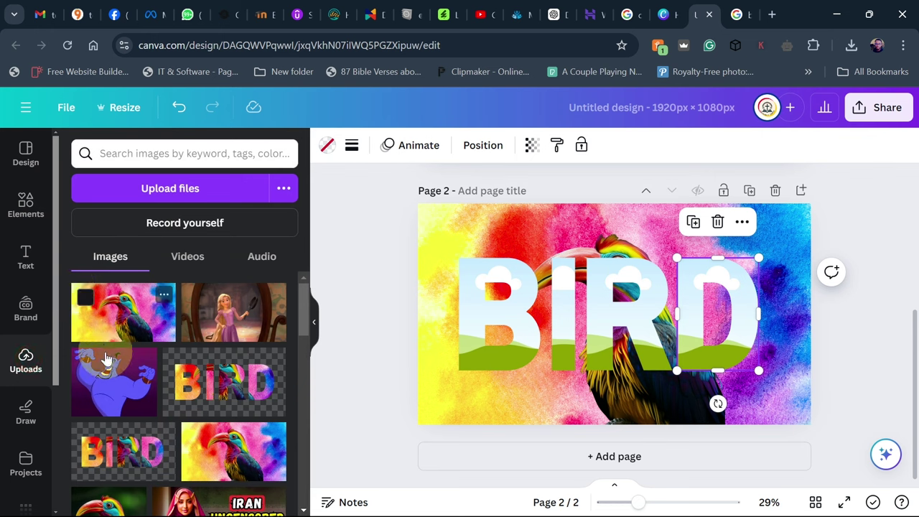
Fill the D frame with the bird photo and crop it to cover the whole page.
click(119, 313)
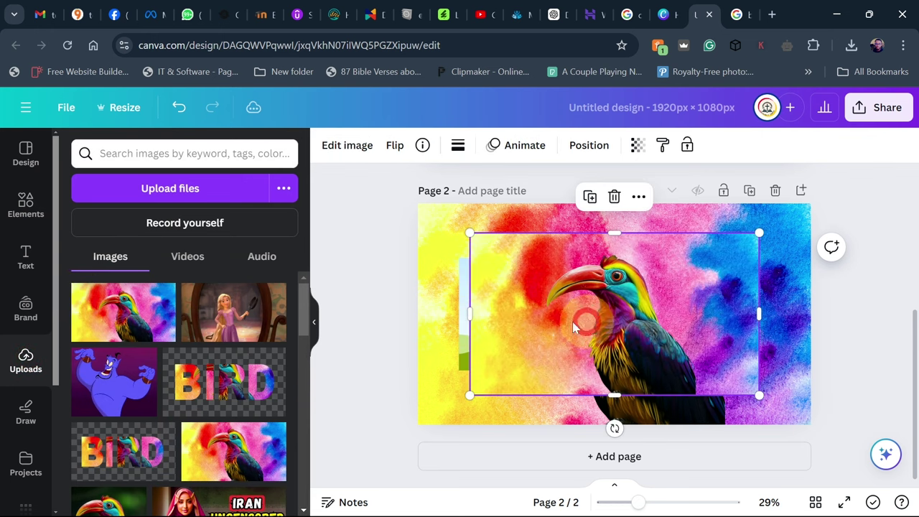
drag(572, 322, 733, 306)
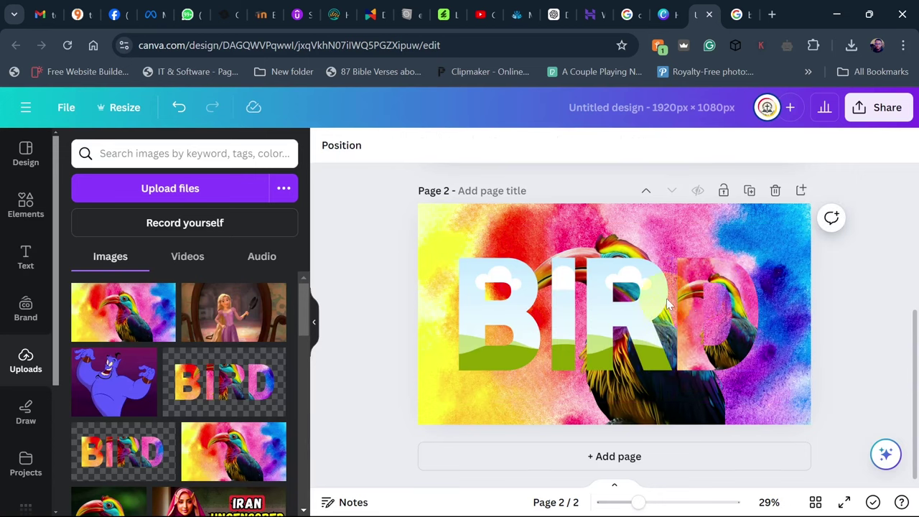
click(691, 291)
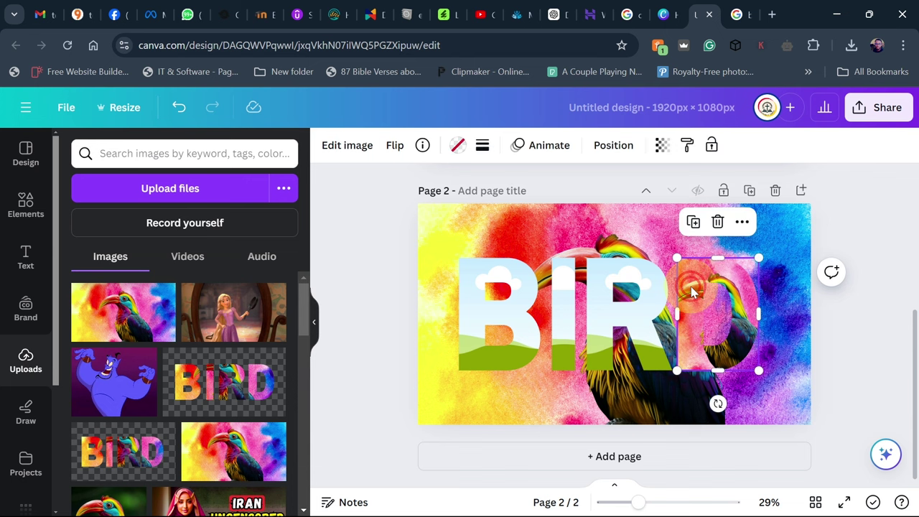
double_click(691, 291)
drag(615, 257, 526, 210)
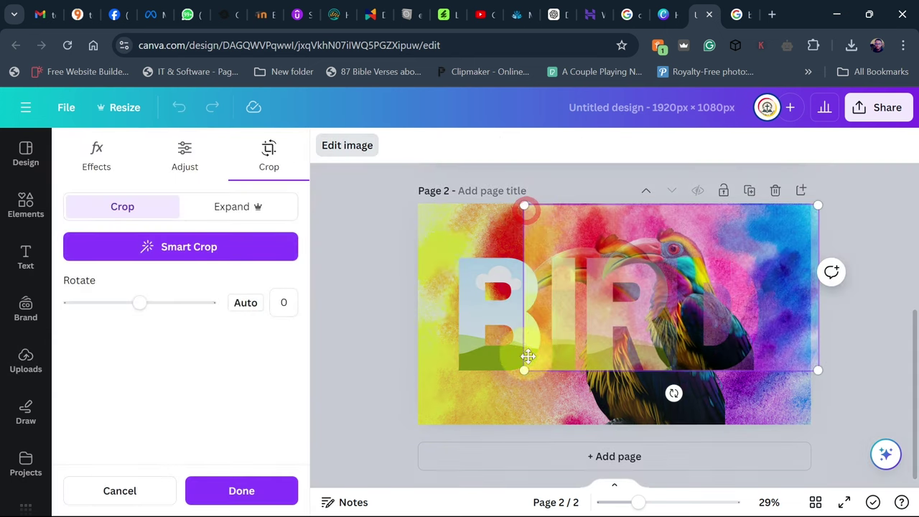
drag(525, 372, 410, 396)
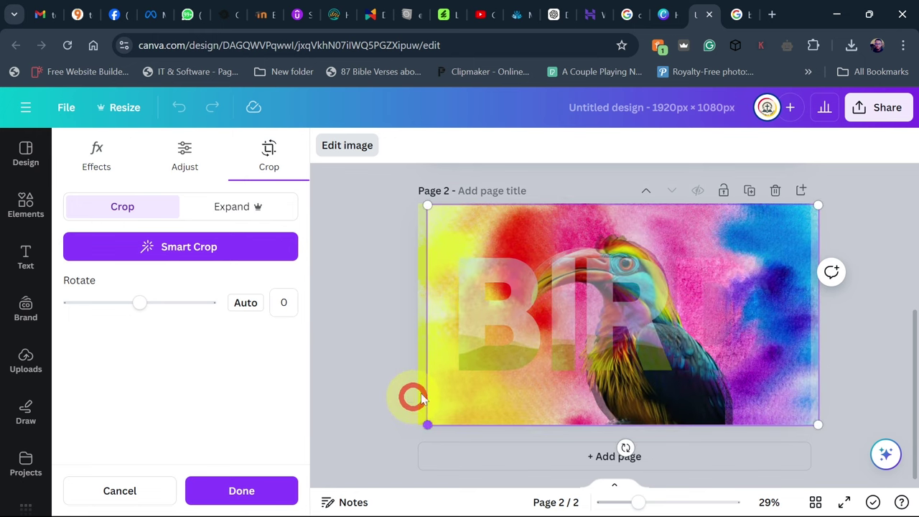
drag(796, 371, 781, 371)
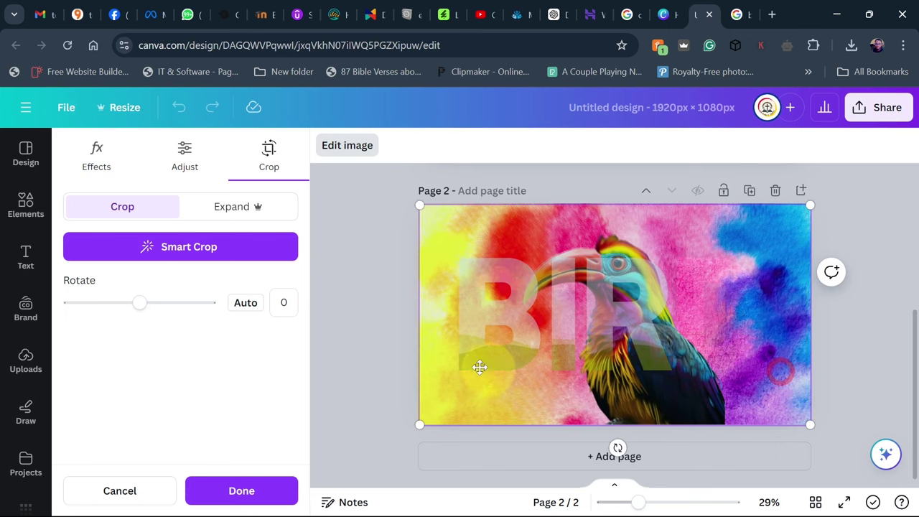
click(364, 294)
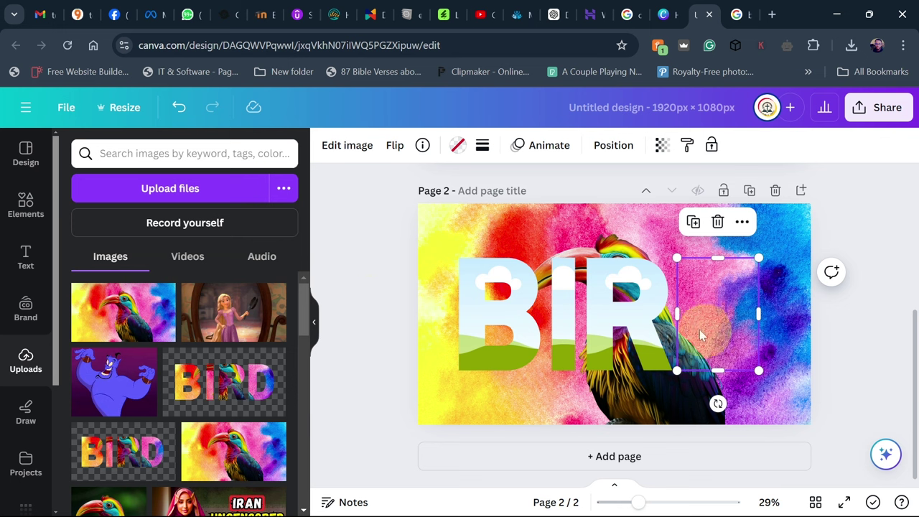
Fill the R with the bird photo enlarged to match the background, then drop the photo into the I.
click(124, 316)
drag(629, 308, 600, 285)
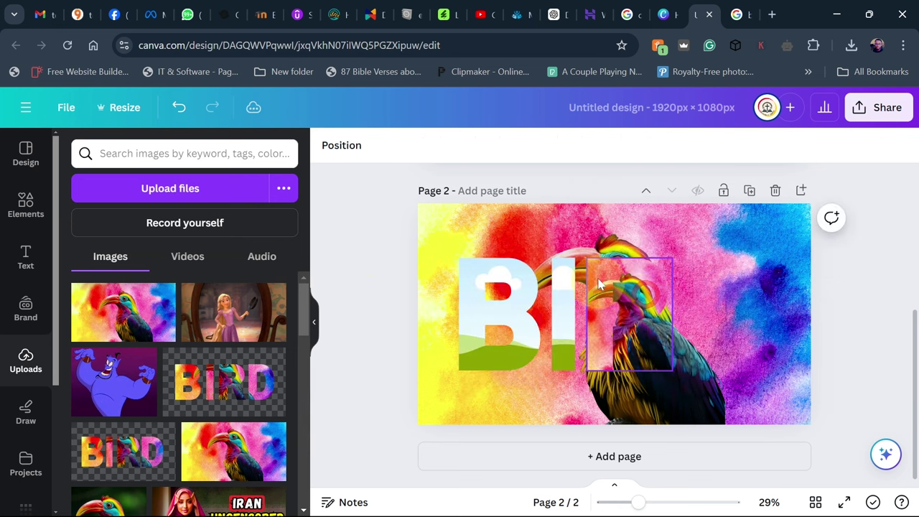
double_click(600, 280)
drag(529, 256, 414, 213)
drag(477, 233, 467, 244)
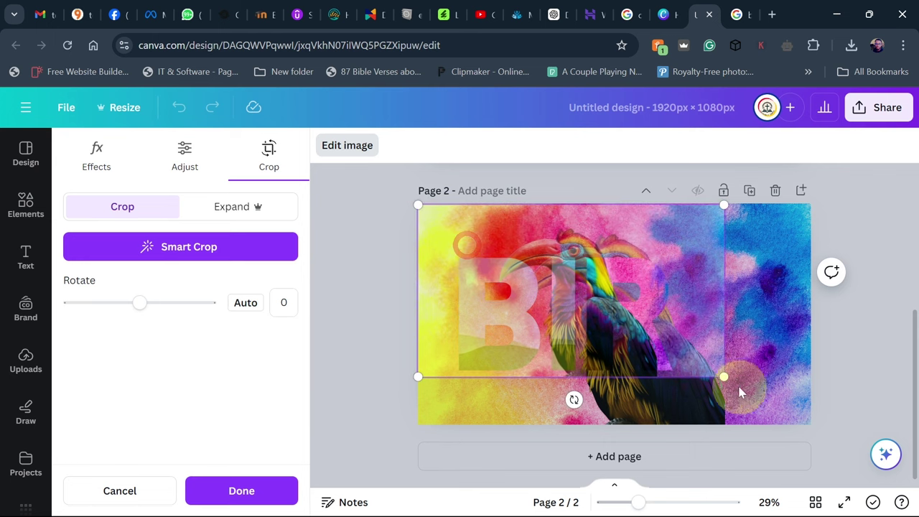
drag(727, 379, 813, 424)
click(379, 320)
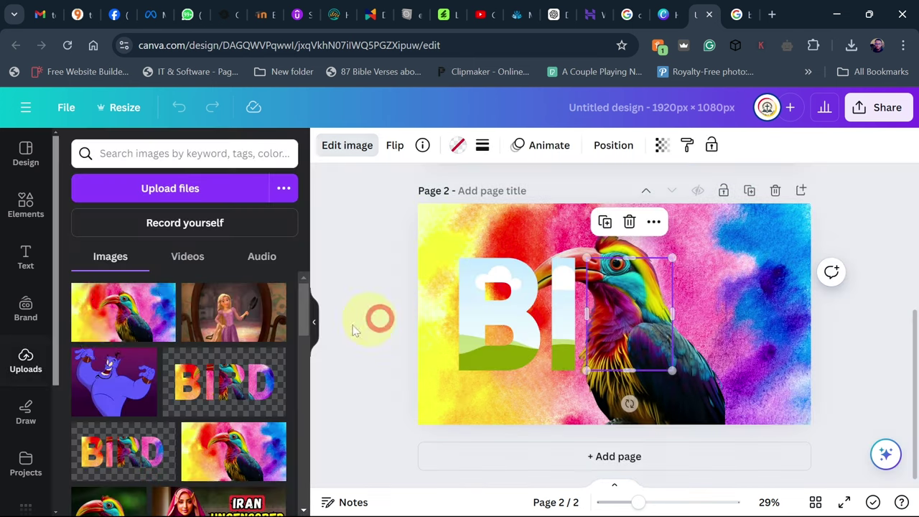
click(554, 318)
drag(635, 321, 569, 306)
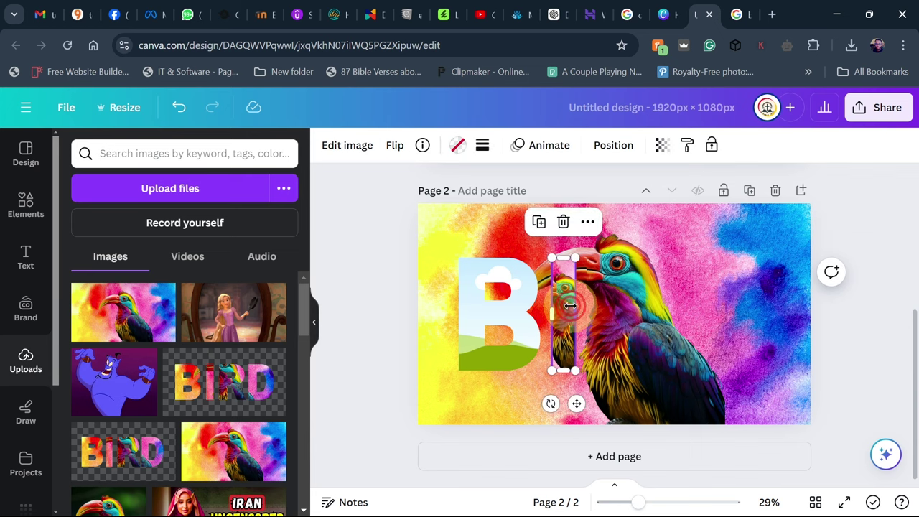
Enlarge and shift the photo inside the I so it lines up with the background bird.
double_click(564, 289)
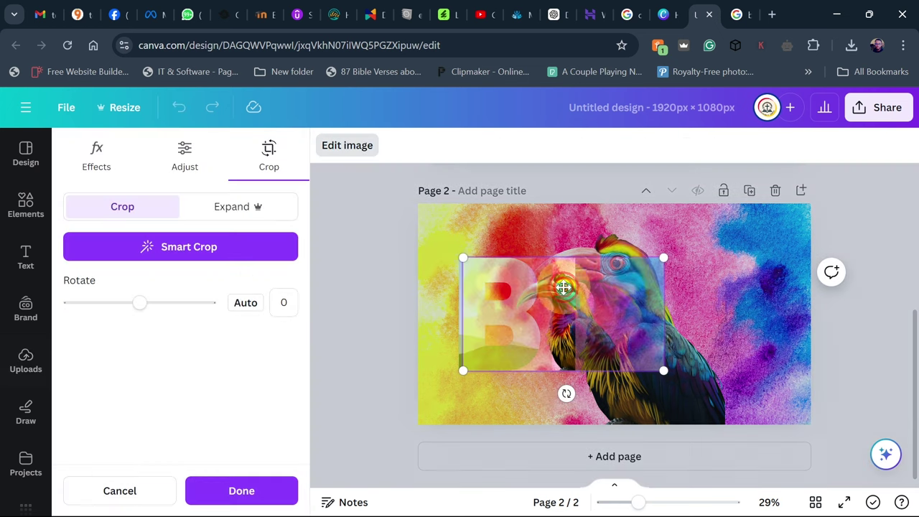
drag(663, 258, 804, 216)
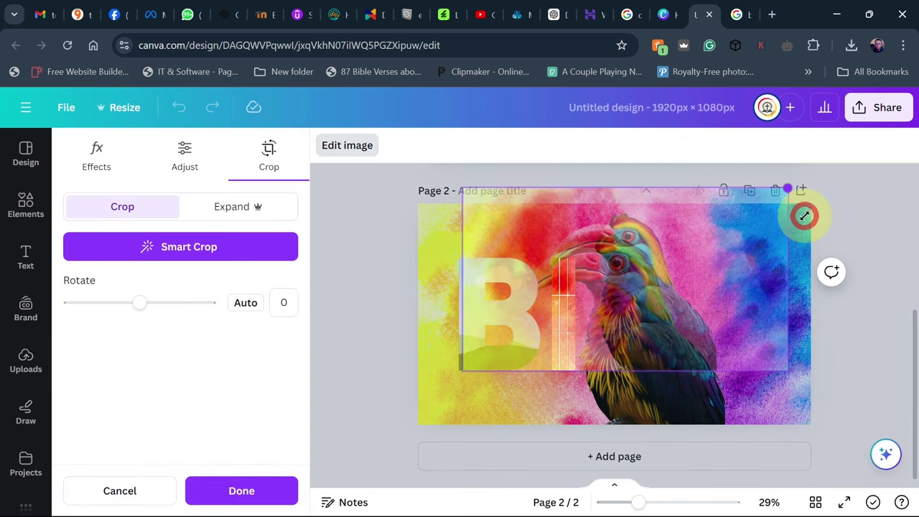
drag(733, 238, 755, 262)
mouse_move(485, 390)
mouse_down()
mouse_move(406, 408)
mouse_move(503, 394)
mouse_move(499, 386)
mouse_up()
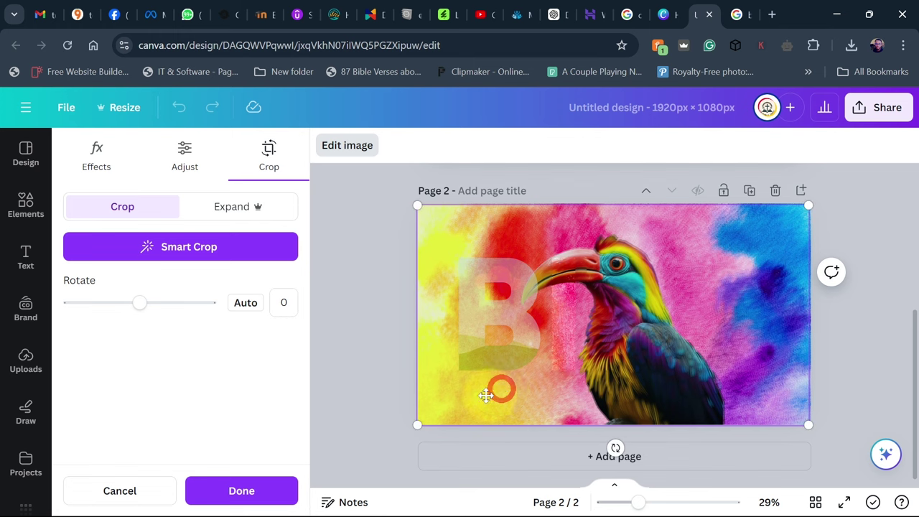
click(362, 335)
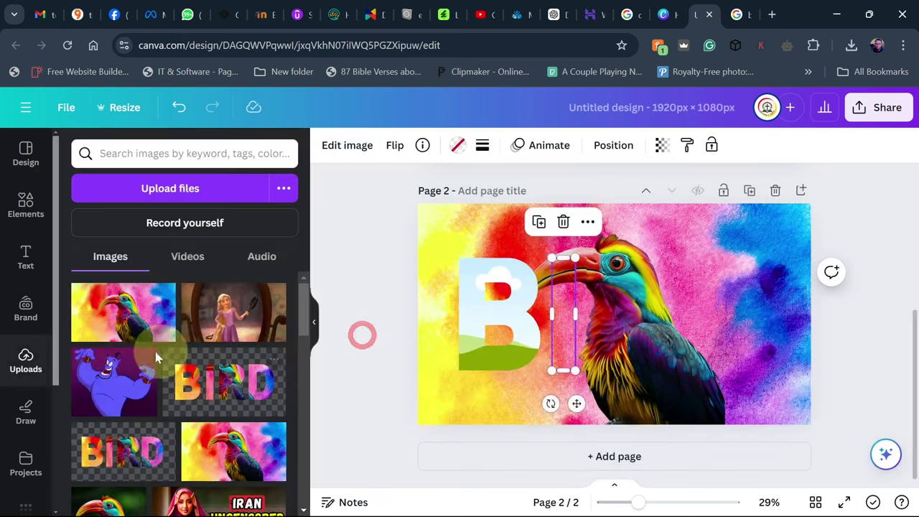
Fill the B letter with the bird photo, cropped to line up with the background image.
click(120, 310)
drag(554, 312, 461, 303)
double_click(472, 272)
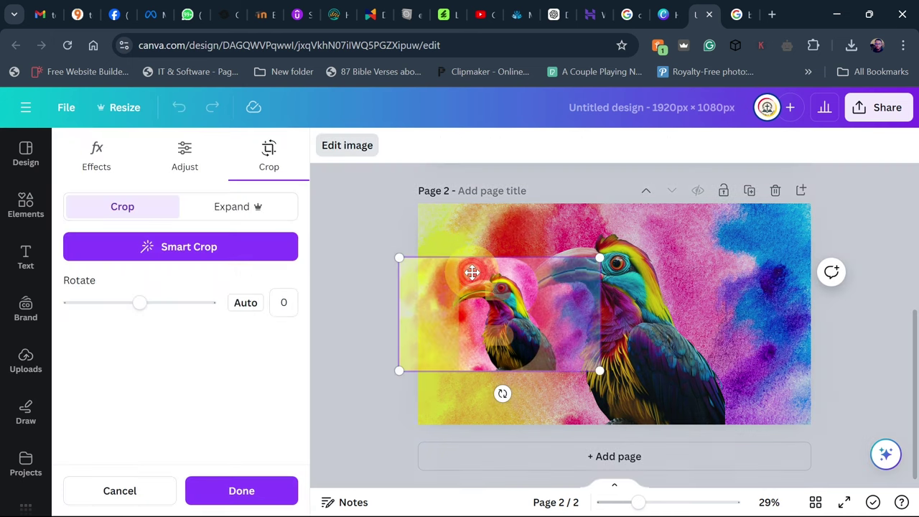
drag(605, 256, 739, 226)
drag(468, 242, 481, 248)
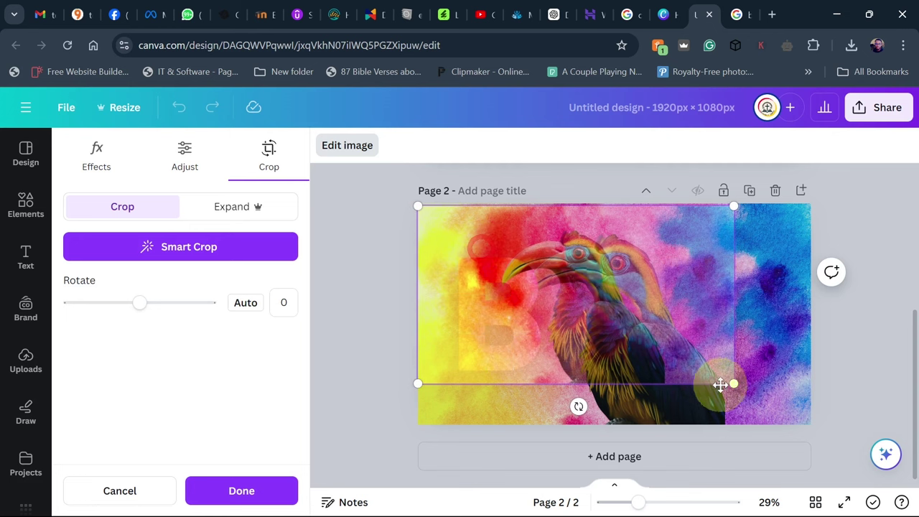
drag(731, 384, 807, 423)
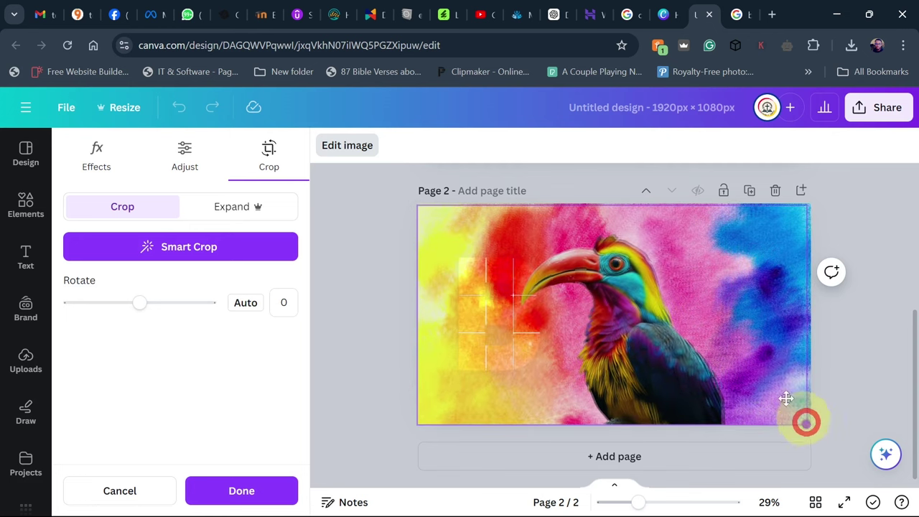
drag(751, 363, 761, 363)
drag(420, 207, 418, 205)
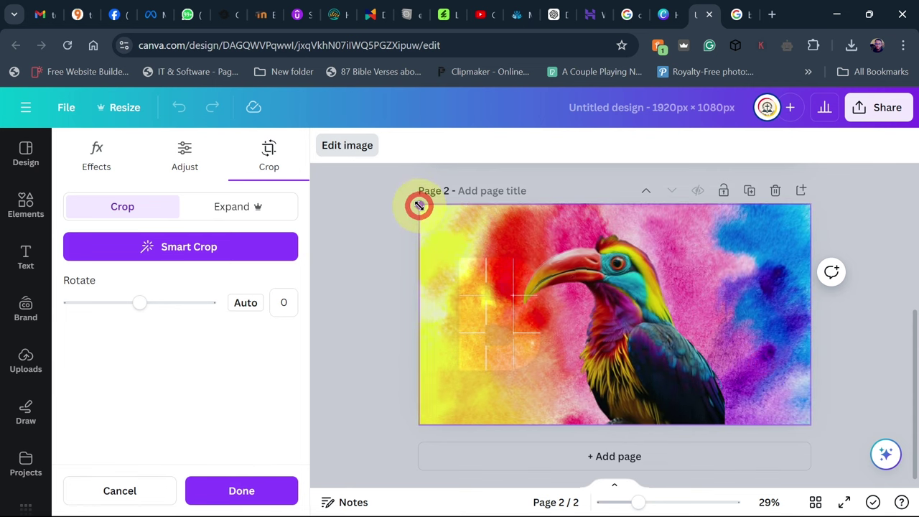
click(376, 220)
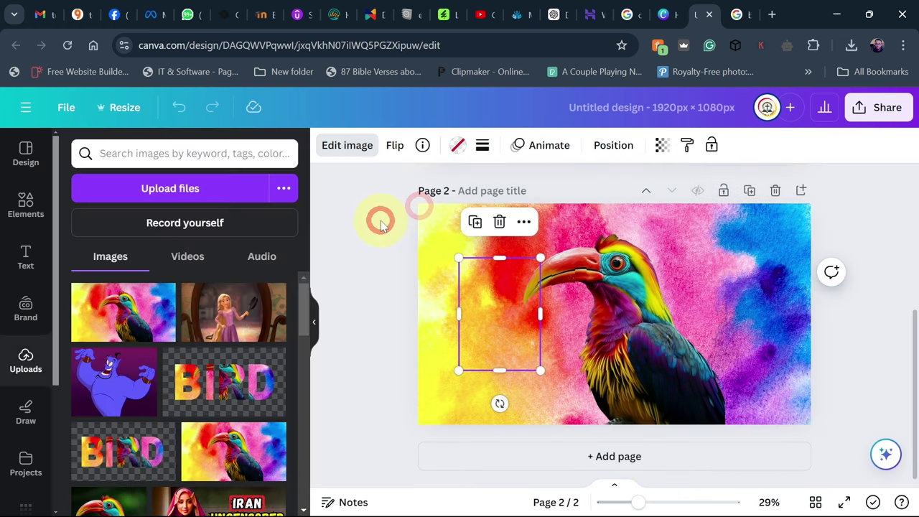
Delete the full-page background bird photo and bring up the Share options.
click(423, 216)
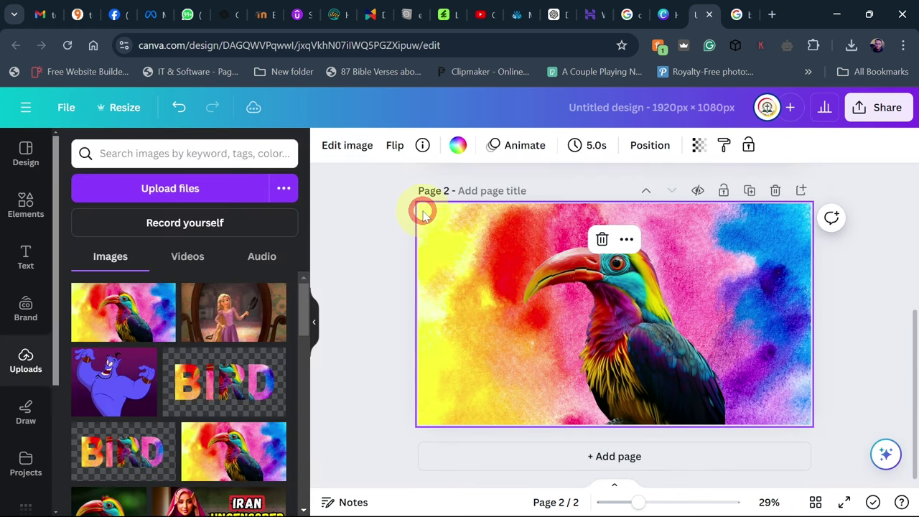
click(602, 239)
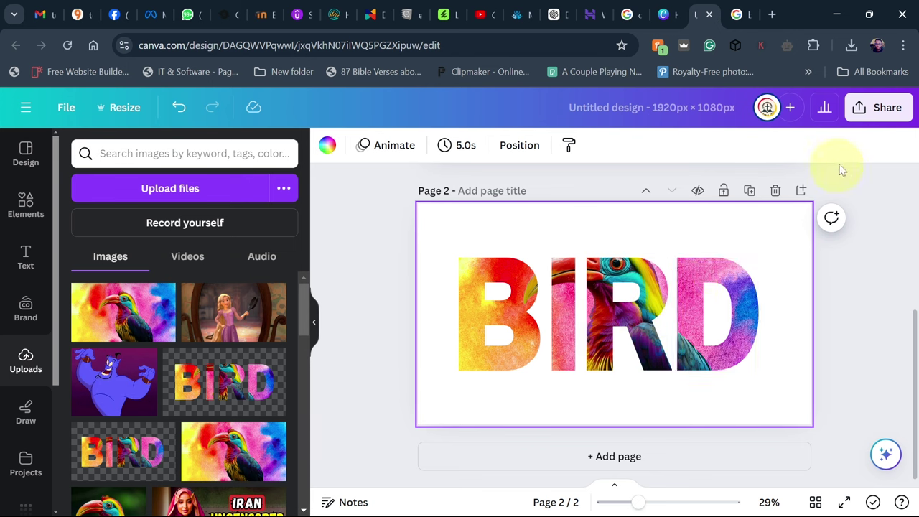
click(883, 109)
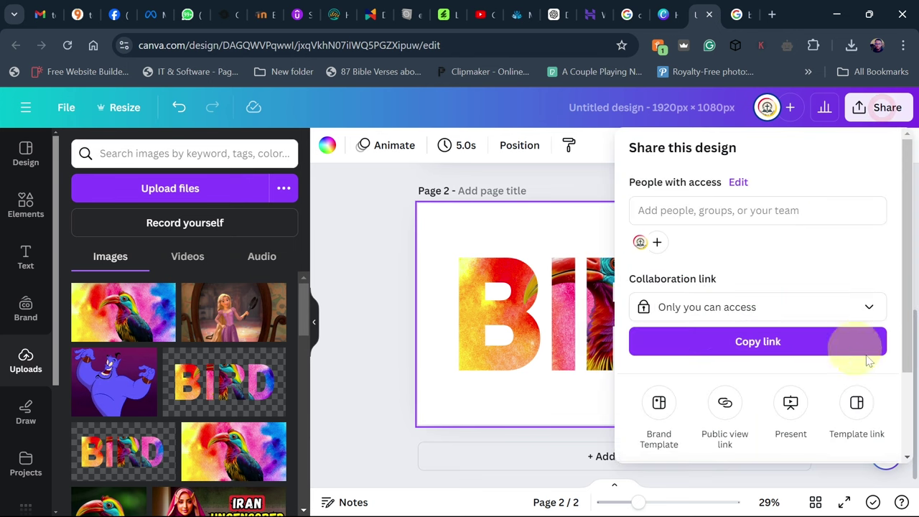
Download only Page 2 as a transparent-background PNG, saved as 'Untitled design (5).png'.
scroll(878, 386, down, 2)
click(708, 373)
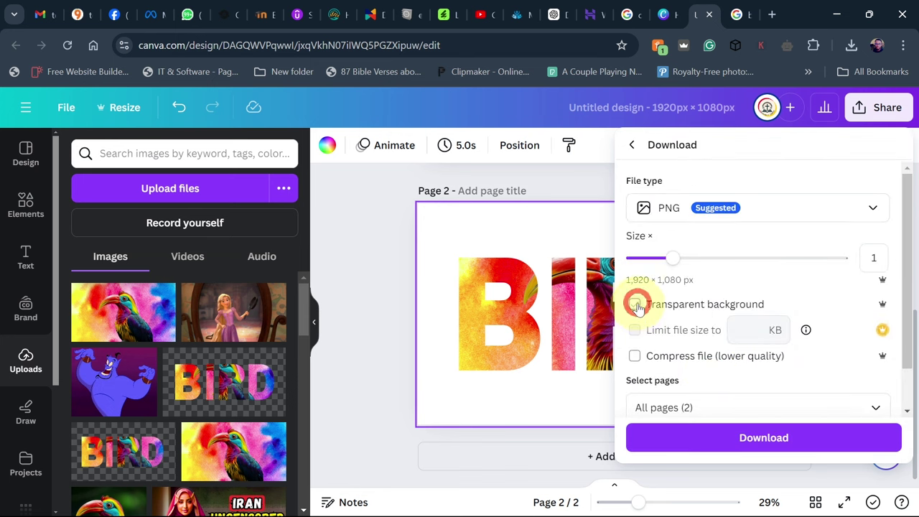
drag(906, 291, 903, 338)
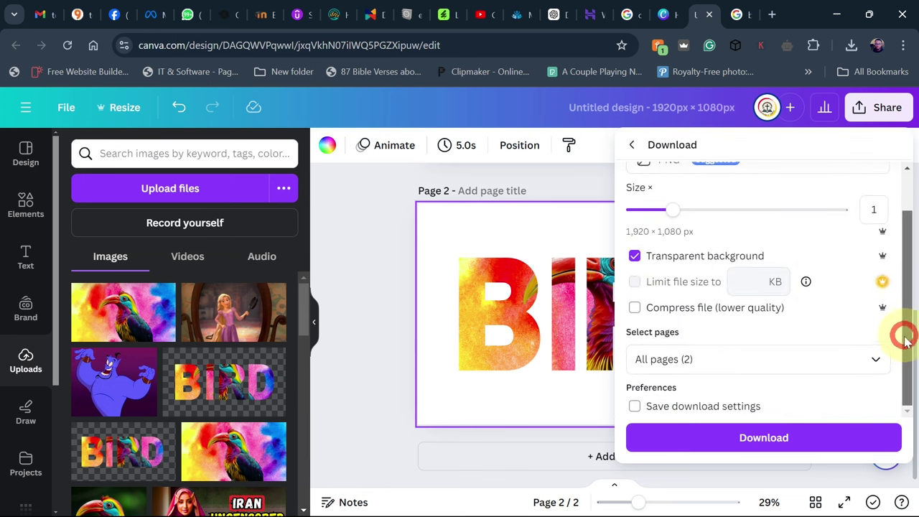
click(824, 360)
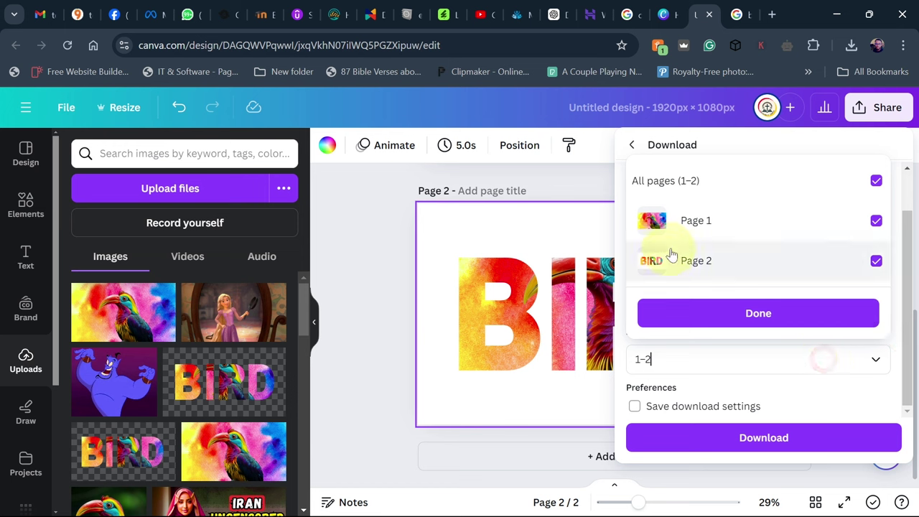
click(876, 221)
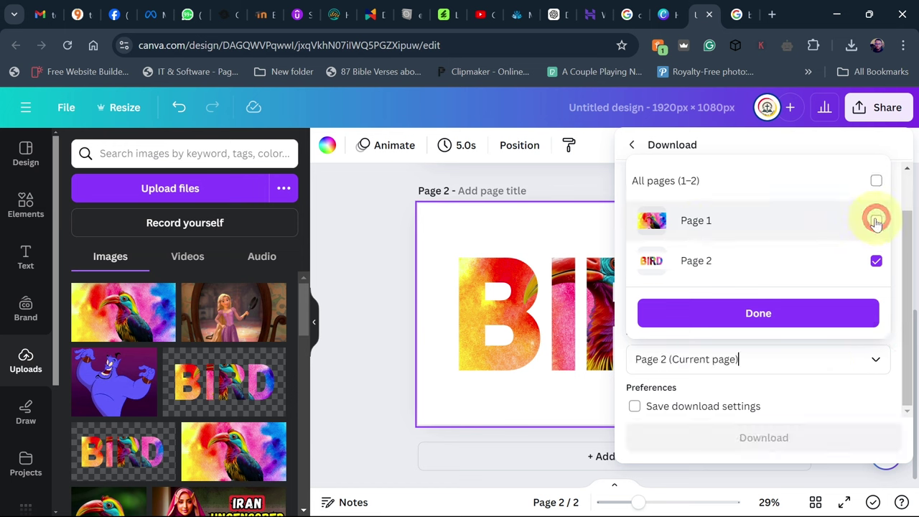
click(750, 320)
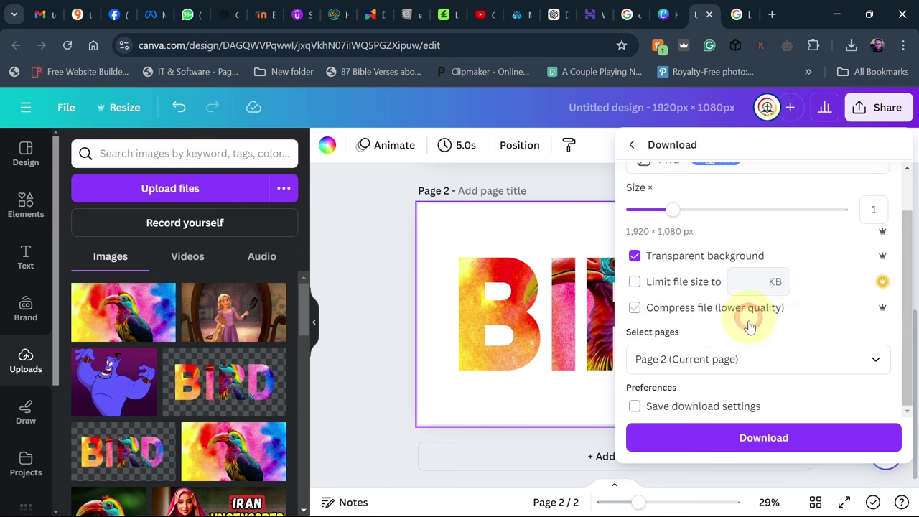
click(763, 437)
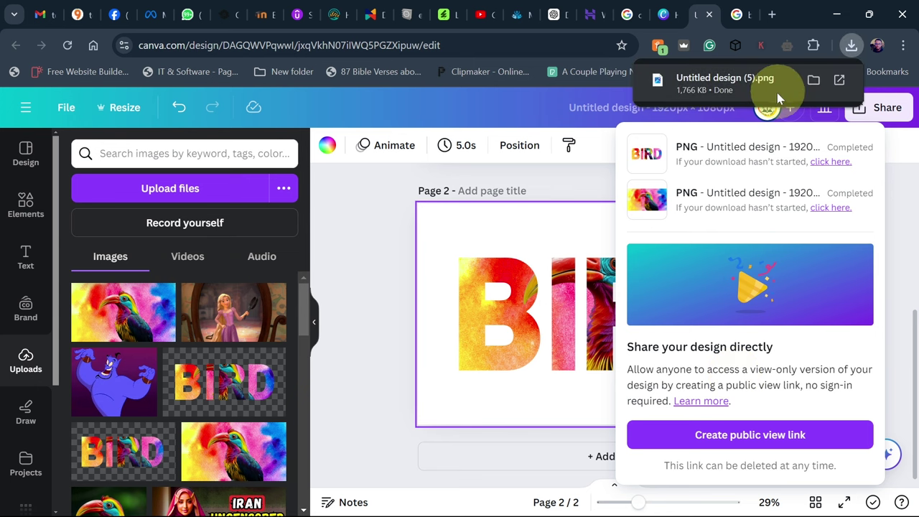
Drag 'Untitled design (5)' from the Downloads folder into Canva's Uploads panel.
click(814, 77)
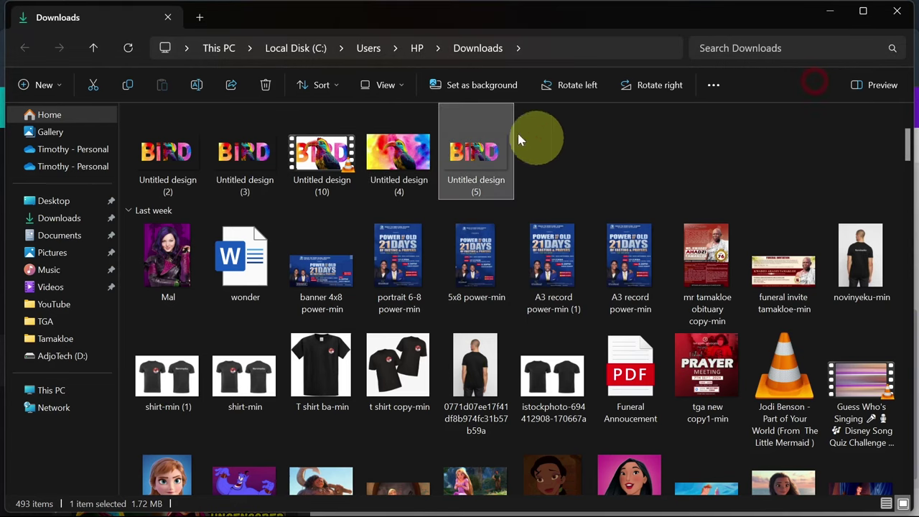
mouse_move(616, 498)
drag(616, 497, 170, 284)
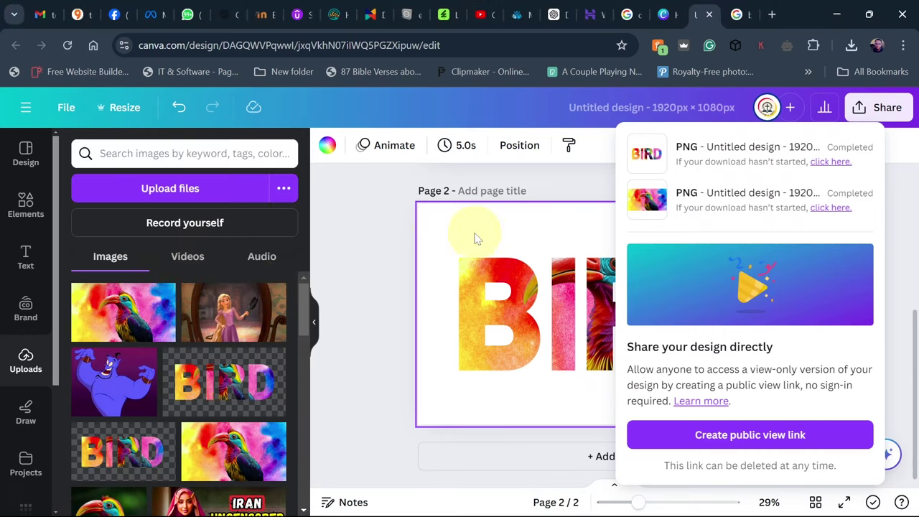
Add a new Page 3 and set the colourful bird photo as its background.
click(380, 239)
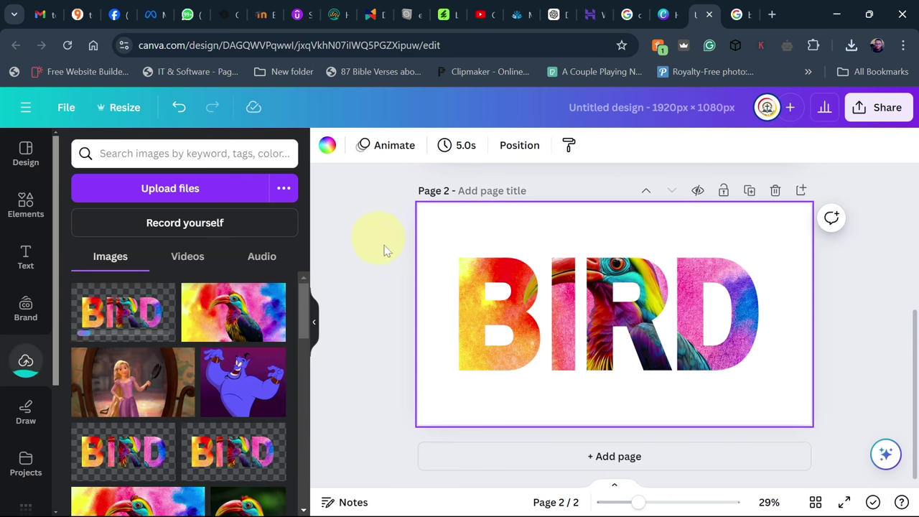
click(608, 458)
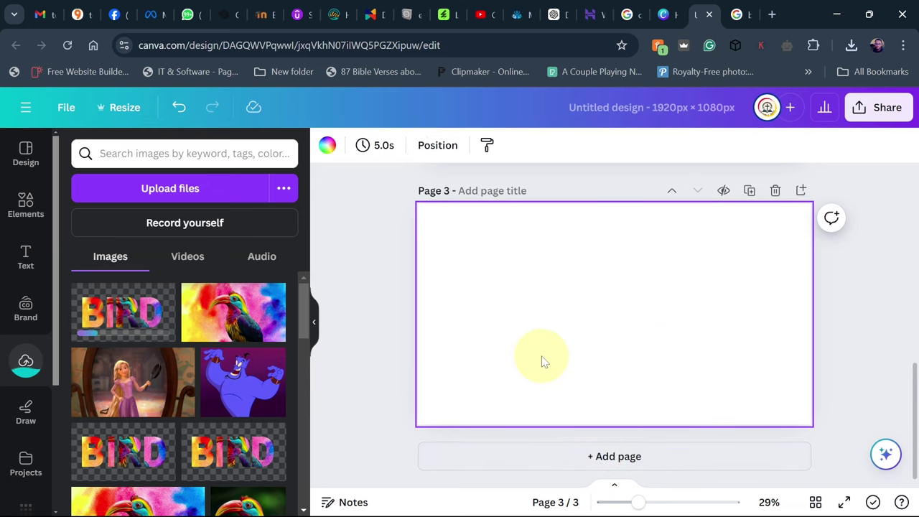
click(237, 322)
right_click(580, 306)
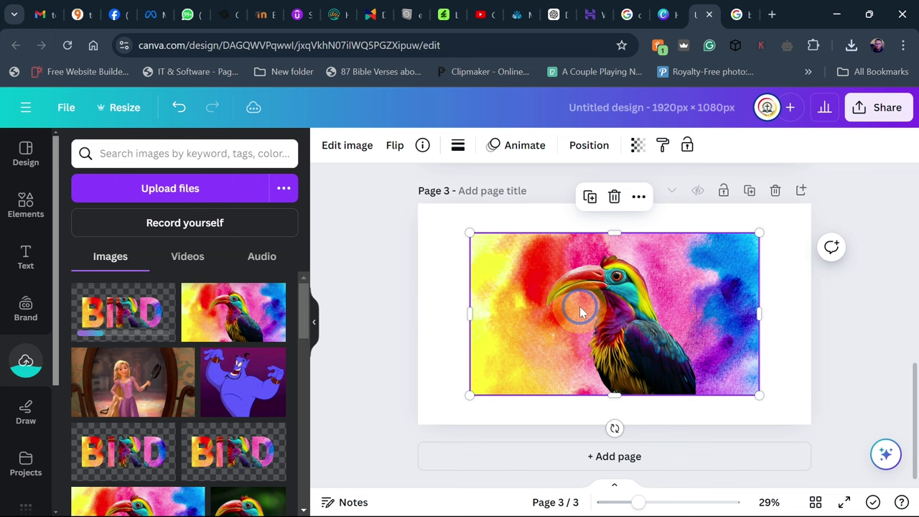
click(651, 464)
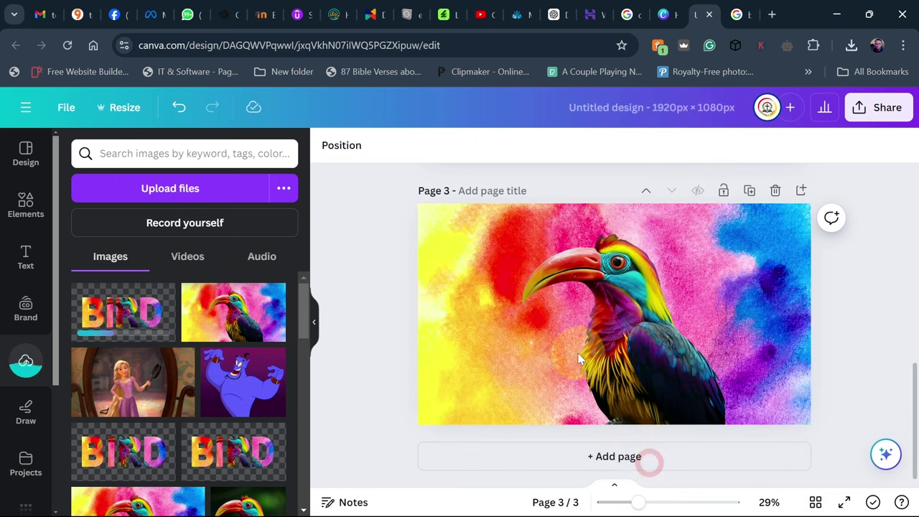
Remove the bird photo's background with BG Remover, leaving the bird on white.
click(550, 291)
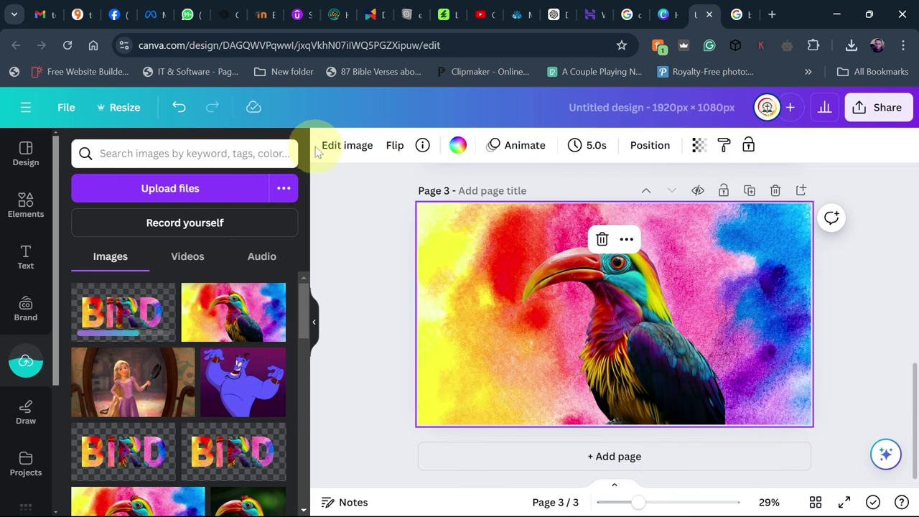
click(354, 151)
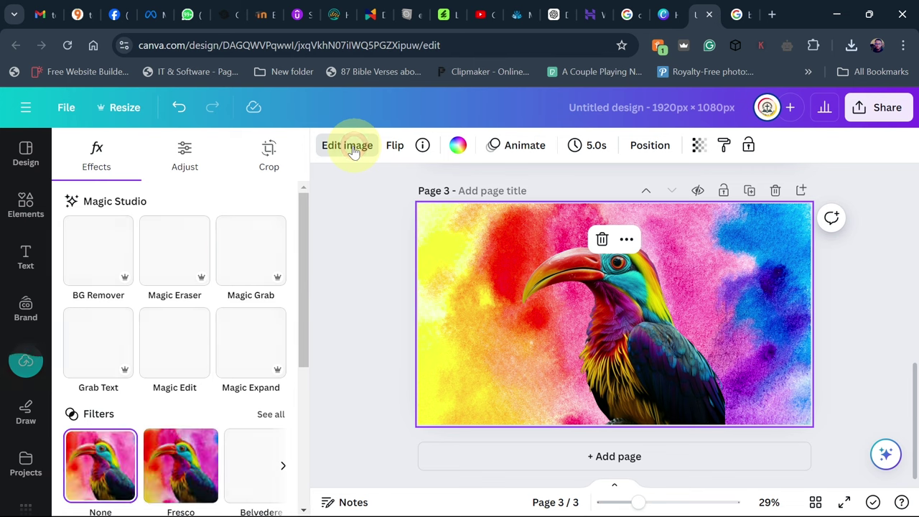
click(99, 249)
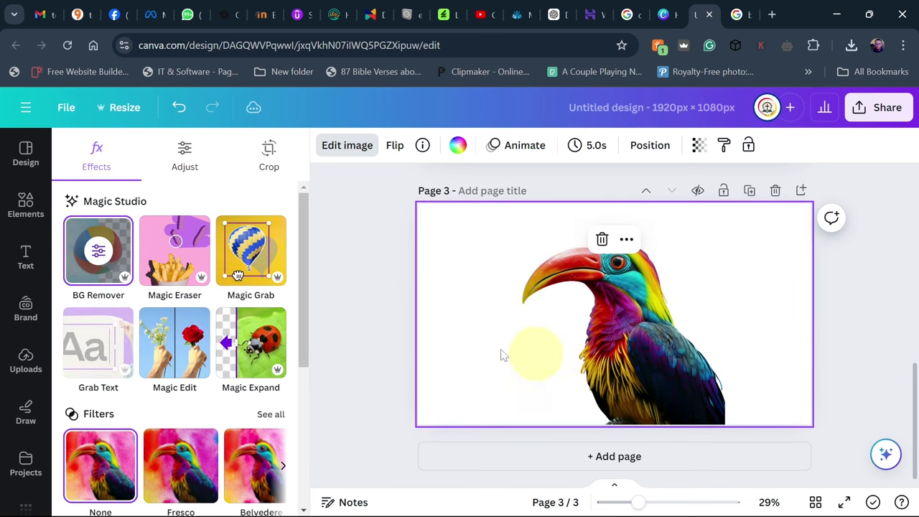
click(25, 359)
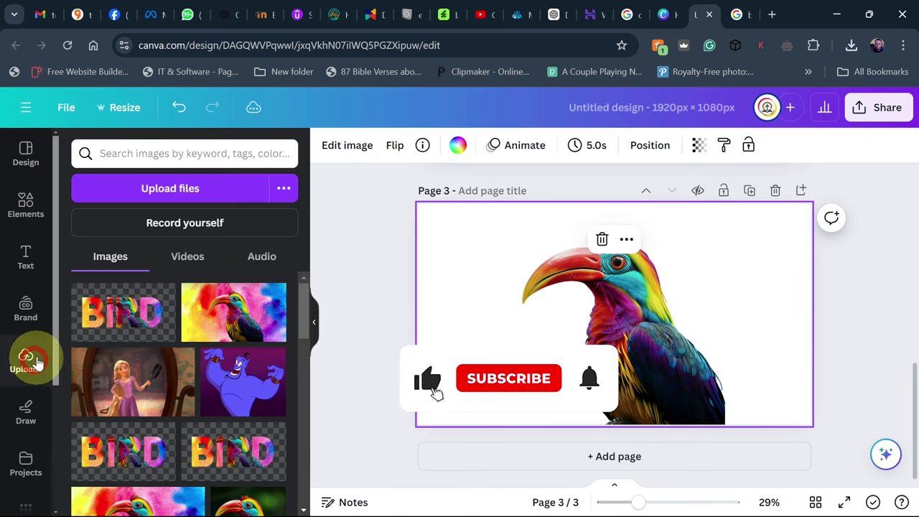
Add the BIRD lettering PNG to Page 3 and stretch it to about 1902 × 1070.
click(115, 316)
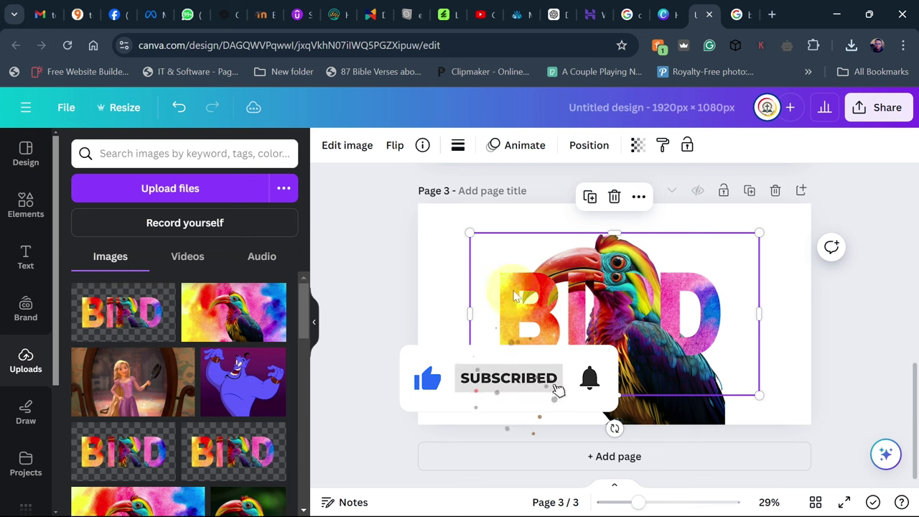
drag(467, 228, 418, 204)
drag(760, 396, 810, 420)
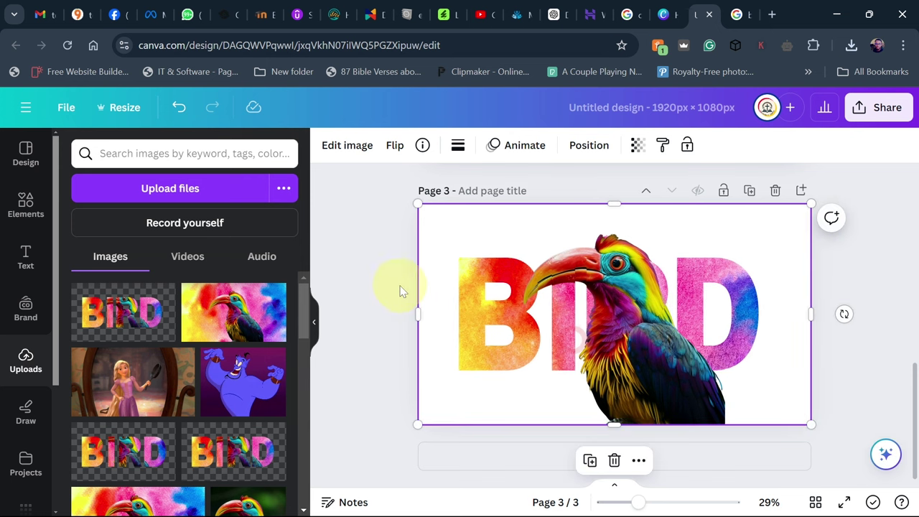
click(361, 269)
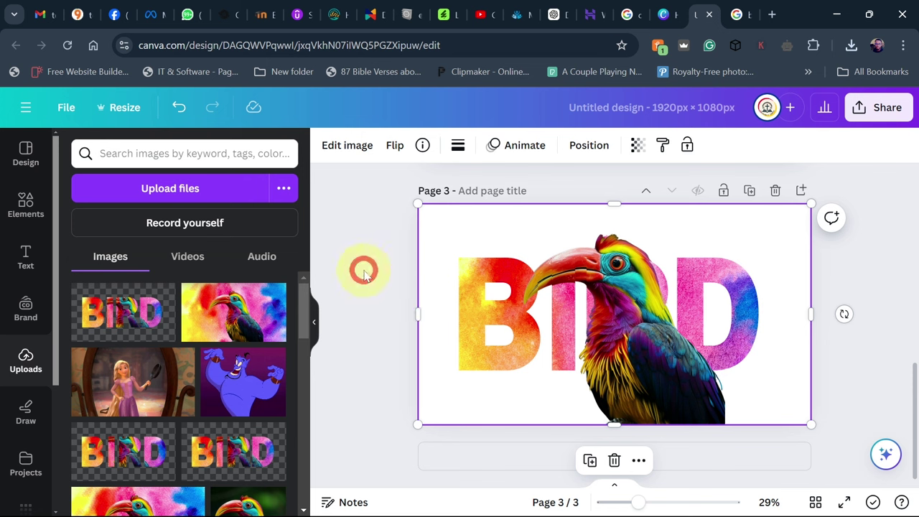
click(580, 349)
drag(811, 423, 814, 407)
click(874, 351)
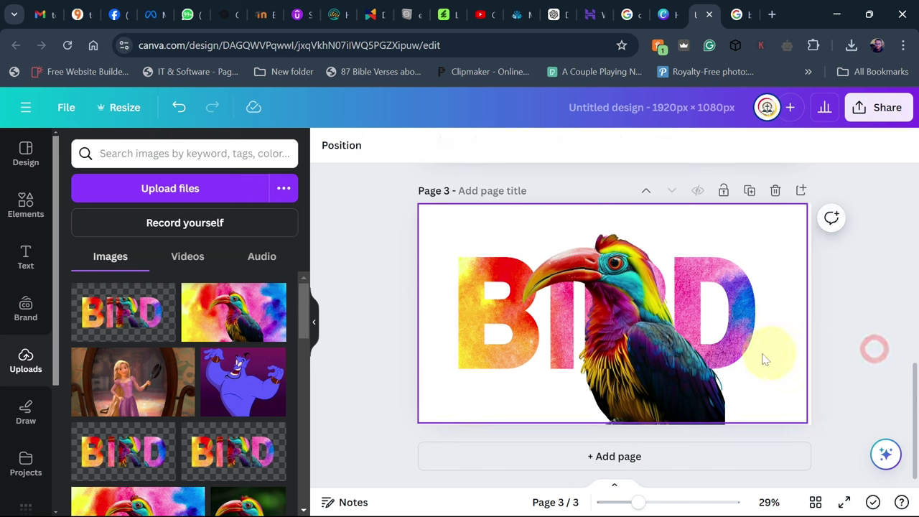
click(470, 291)
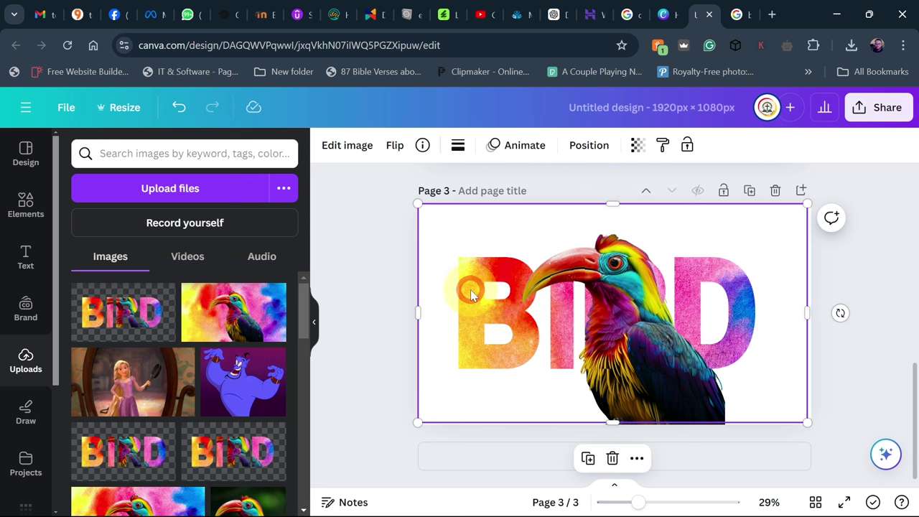
Give the BIRD image a Glow shadow (size 8, blur 30, intensity 50).
click(352, 149)
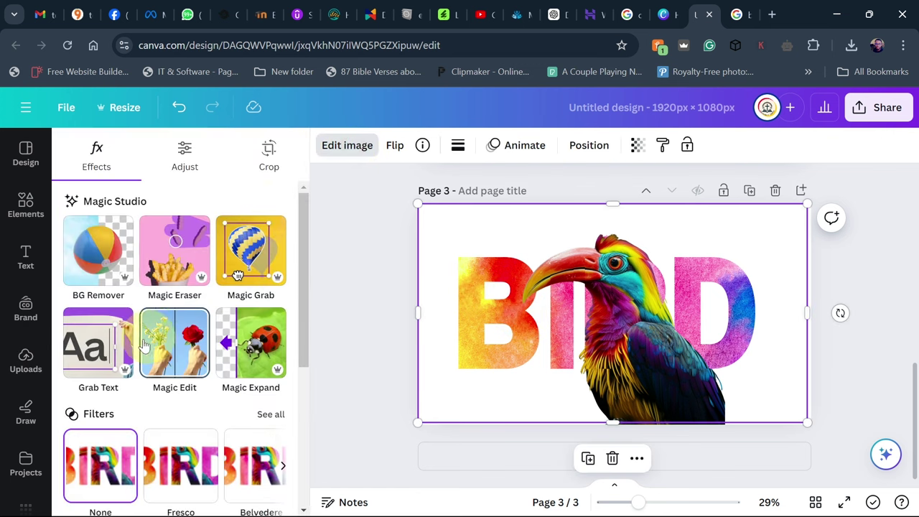
scroll(121, 352, down, 2)
scroll(119, 352, down, 2)
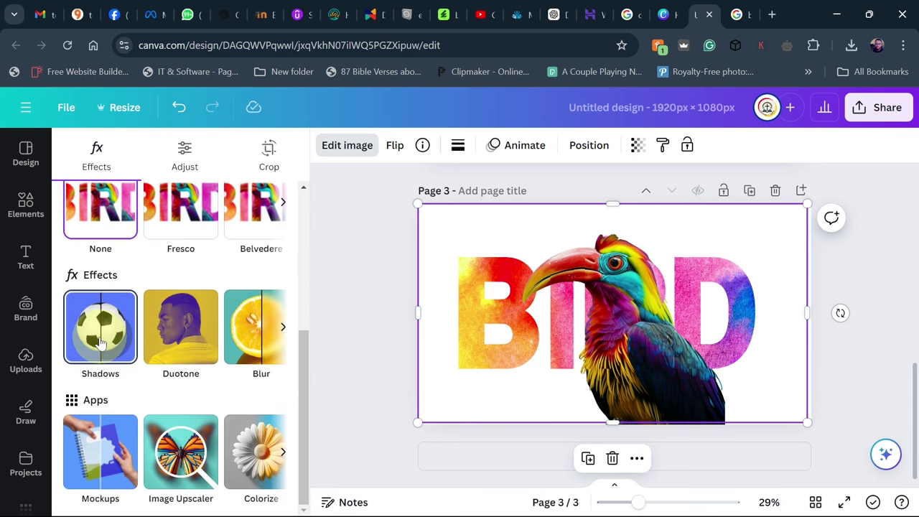
click(101, 332)
click(102, 297)
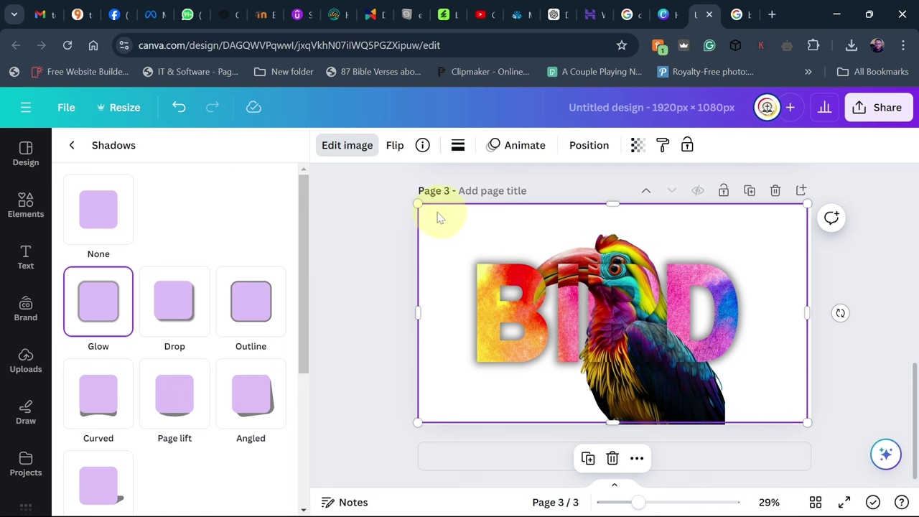
Enlarge the BIRD image slightly beyond the page edges.
mouse_move(414, 199)
mouse_down()
mouse_move(399, 189)
mouse_move(426, 201)
mouse_move(404, 194)
mouse_up()
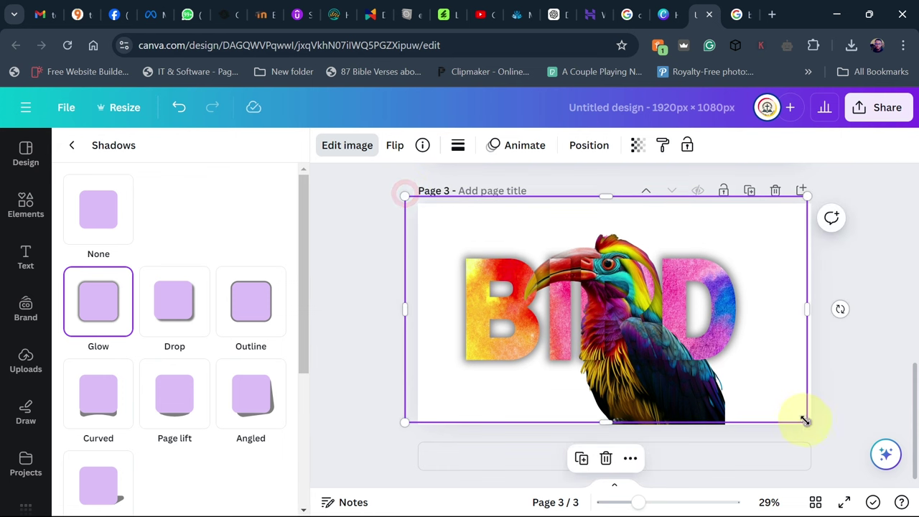
drag(807, 420, 809, 420)
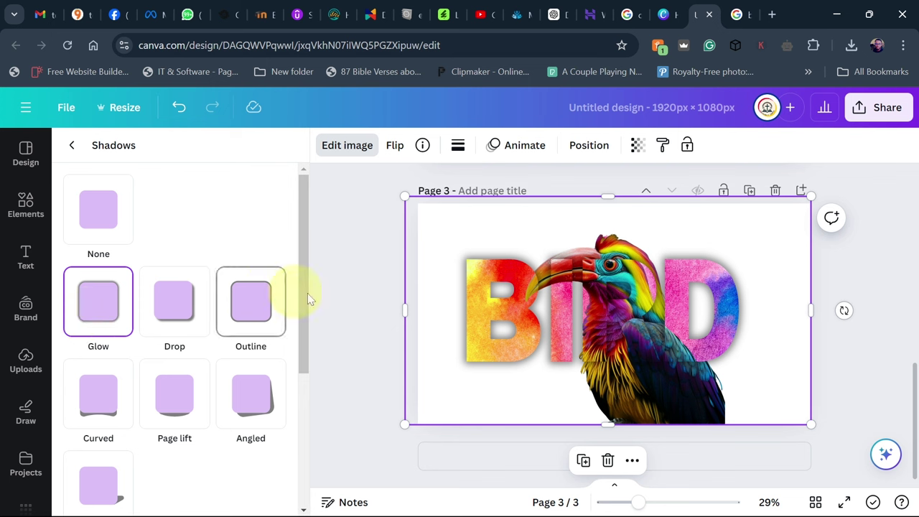
drag(304, 307, 293, 425)
Set the BIRD glow to size 8, colour #FFFEFE and intensity about 70.
drag(88, 363, 83, 363)
click(274, 455)
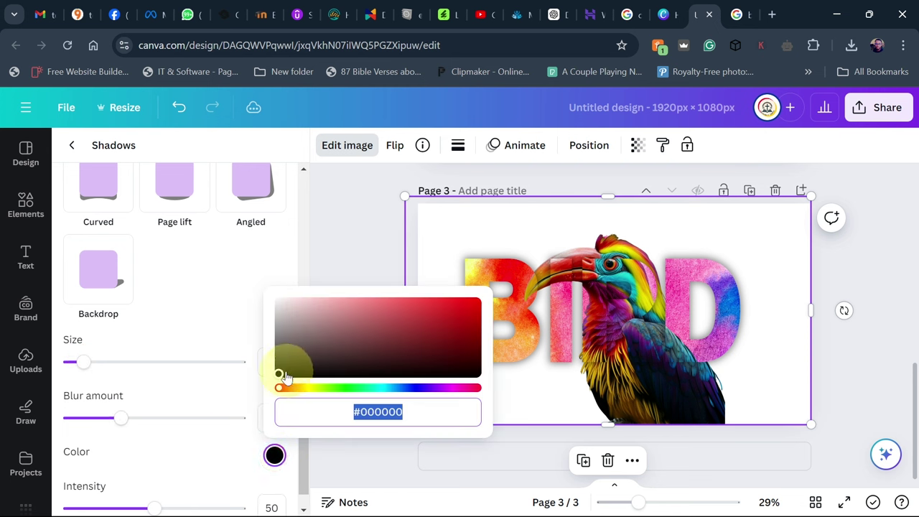
drag(280, 374, 278, 296)
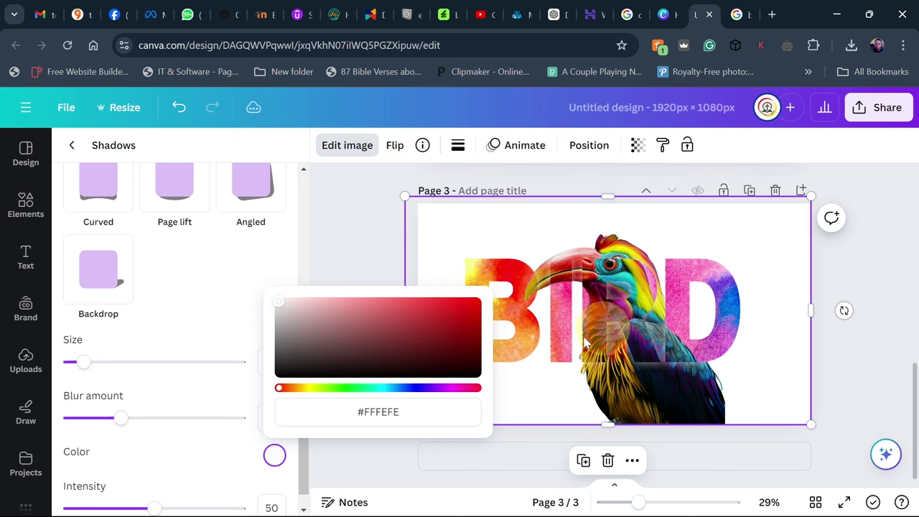
scroll(170, 429, down, 1)
drag(154, 491, 200, 491)
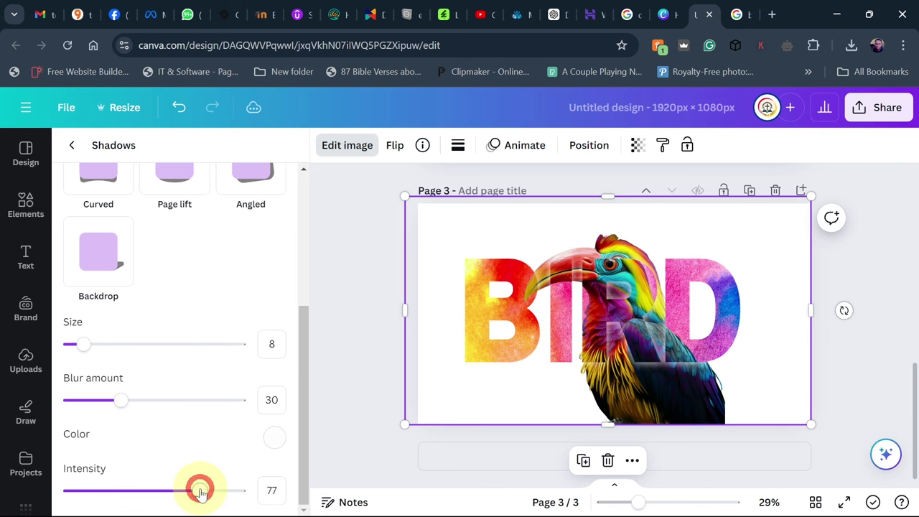
drag(201, 491, 189, 489)
click(352, 290)
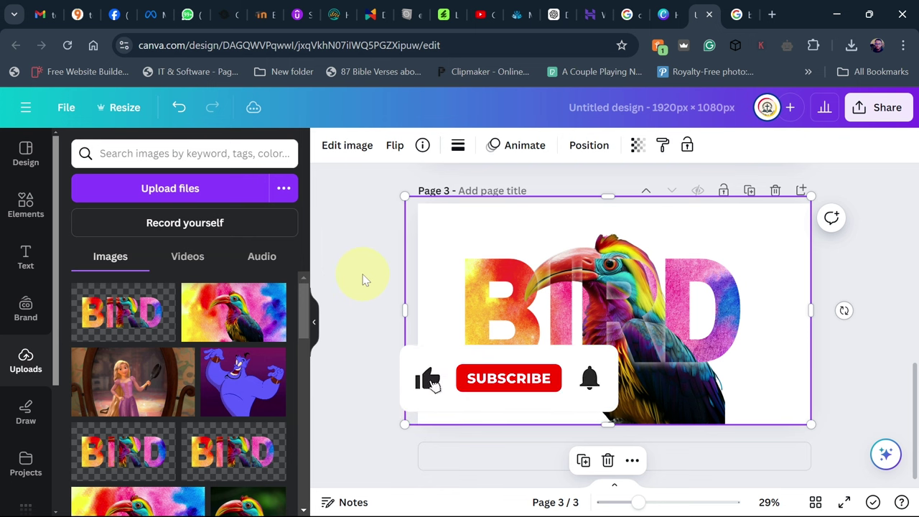
click(362, 279)
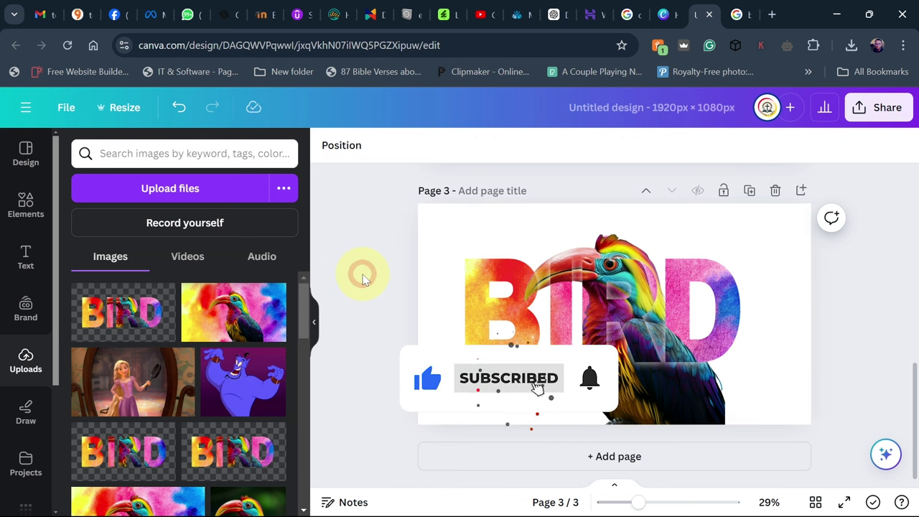